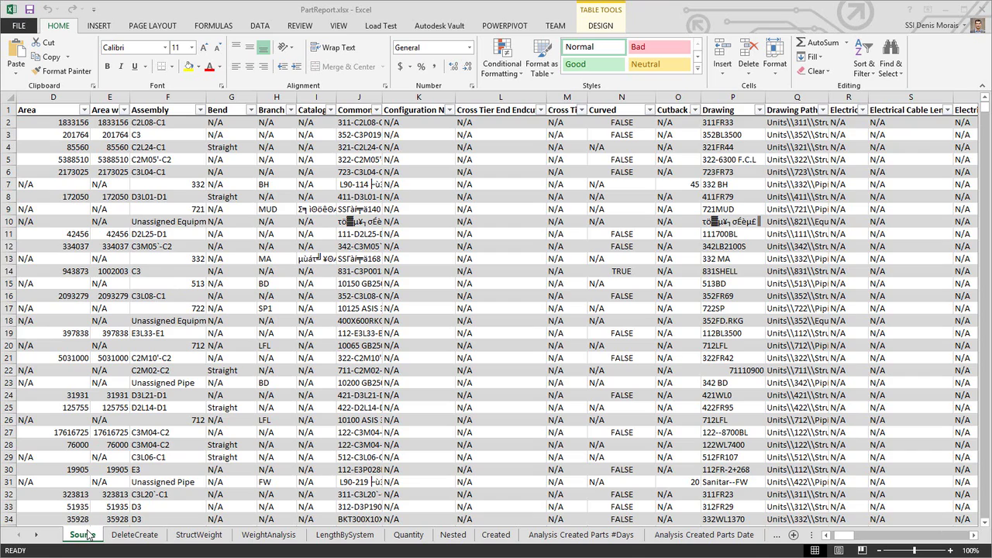
Scroll across the Source sheet's part data columns, then open the StructWeight report
{"action": "left_click", "coordinate": [161, 358]}
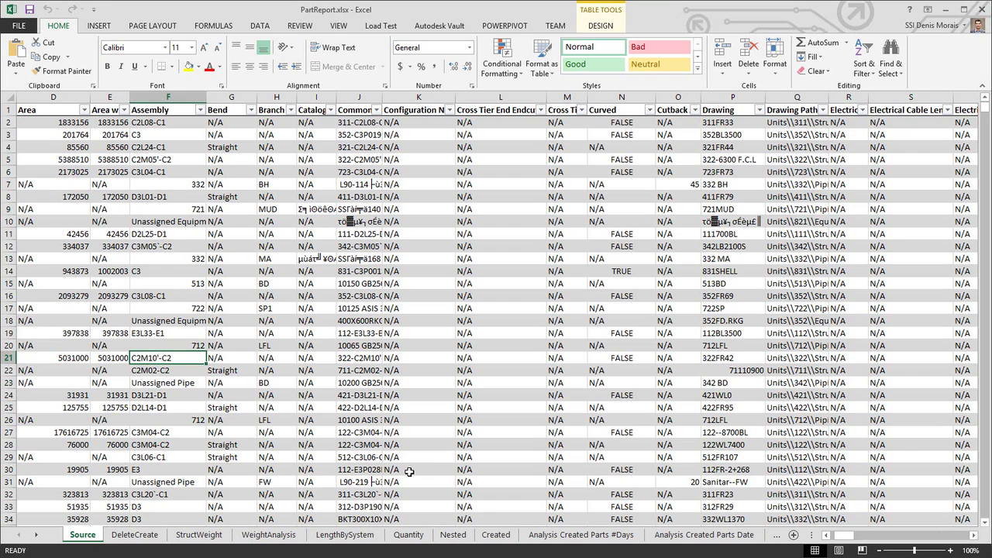
{"action": "left_click_drag", "start_coordinate": [846, 540], "coordinate": [882, 538]}
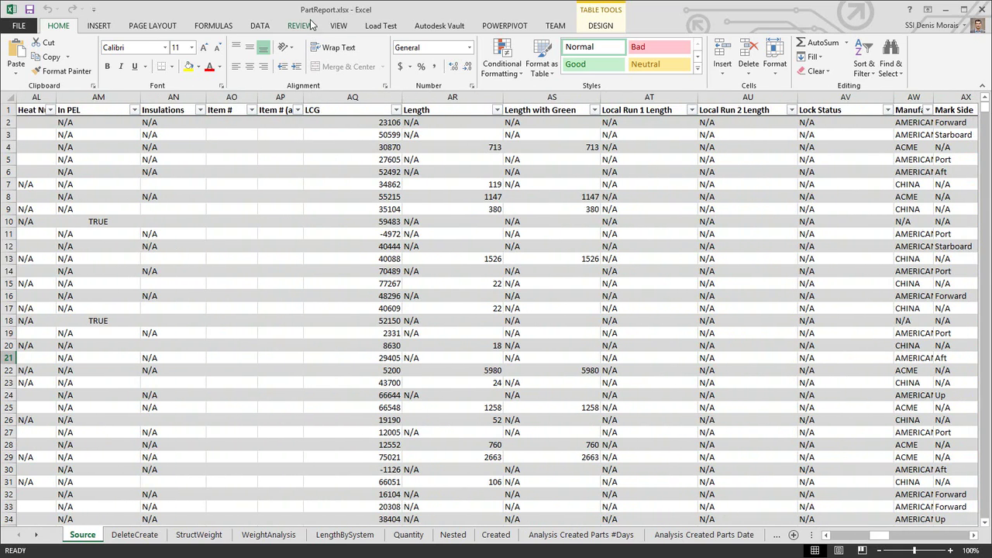
{"action": "left_click_drag", "start_coordinate": [887, 536], "coordinate": [840, 537]}
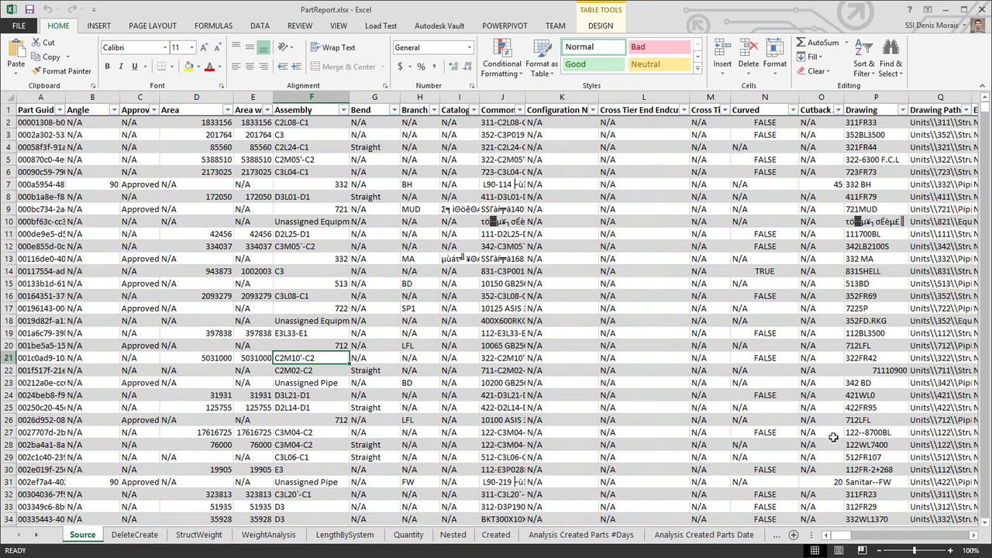
{"action": "left_click_drag", "start_coordinate": [843, 537], "coordinate": [850, 537]}
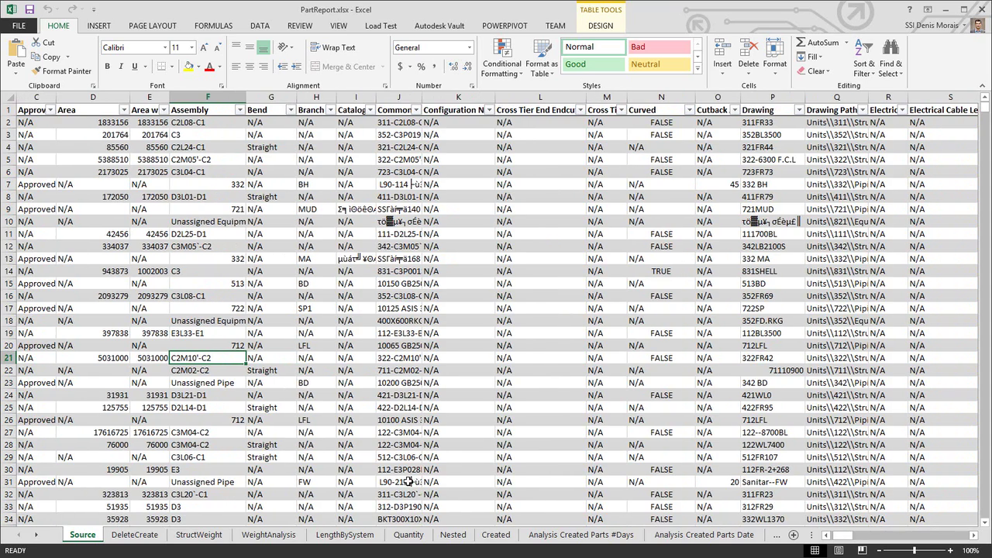
{"action": "left_click", "coordinate": [201, 535]}
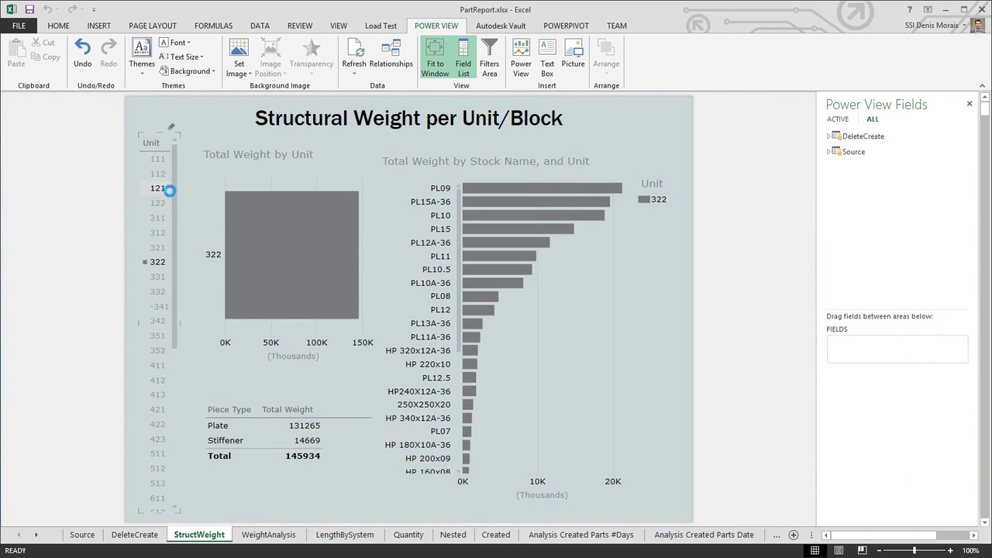
Filter the structural weight report to unit 121, then 332, then open WeightAnalysis
{"action": "left_click", "coordinate": [158, 192]}
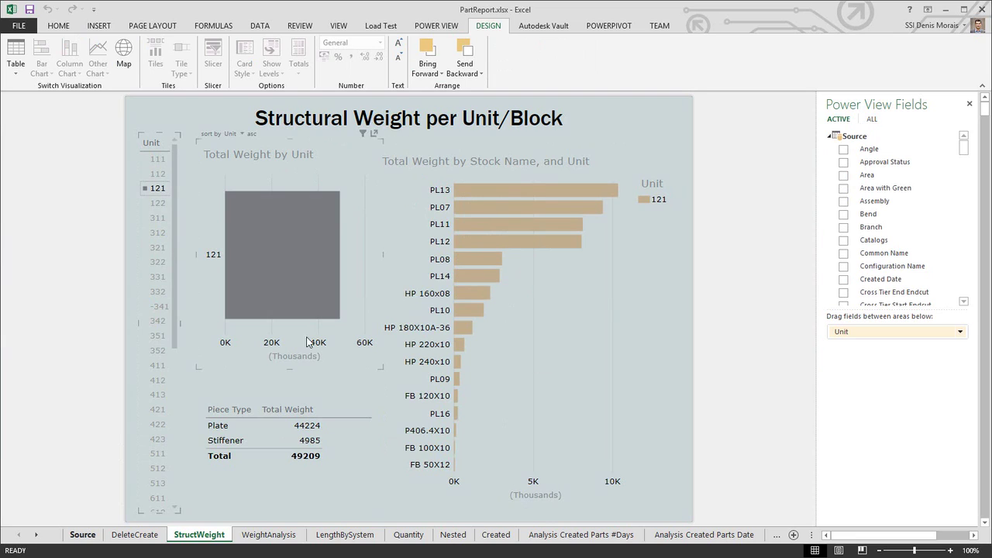
{"action": "left_click", "coordinate": [158, 291]}
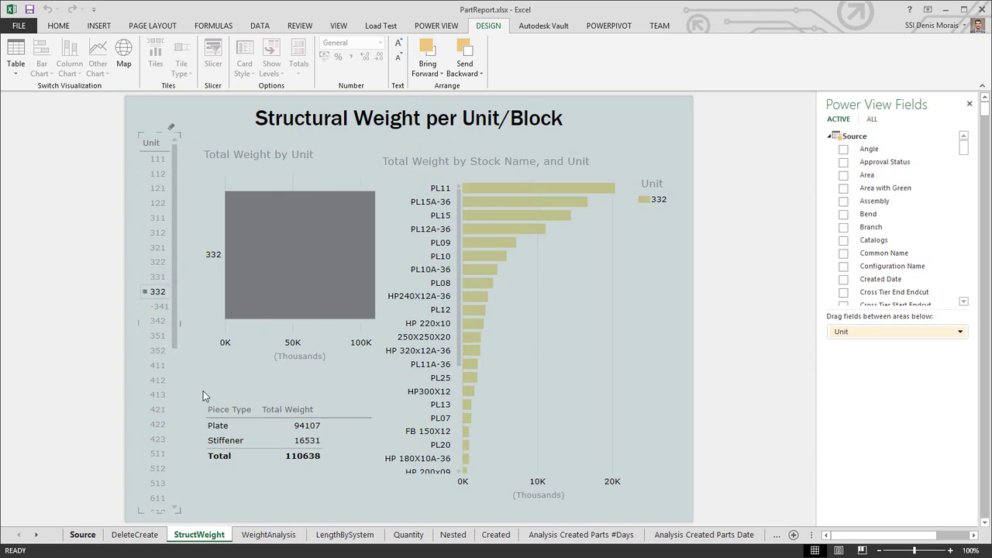
{"action": "left_click", "coordinate": [270, 535]}
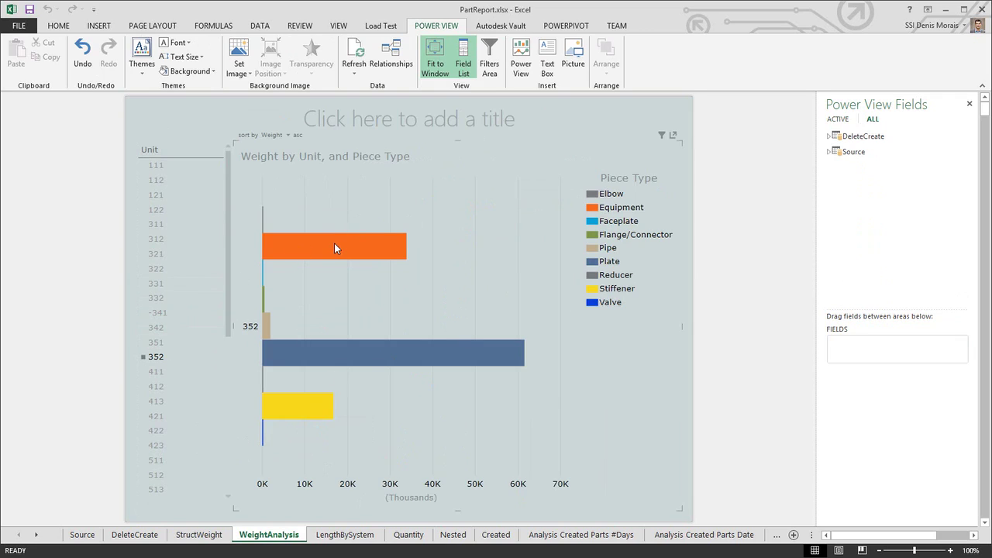
Filter the piece type weight chart to unit 312, then open LengthBySystem
{"action": "left_click", "coordinate": [155, 239]}
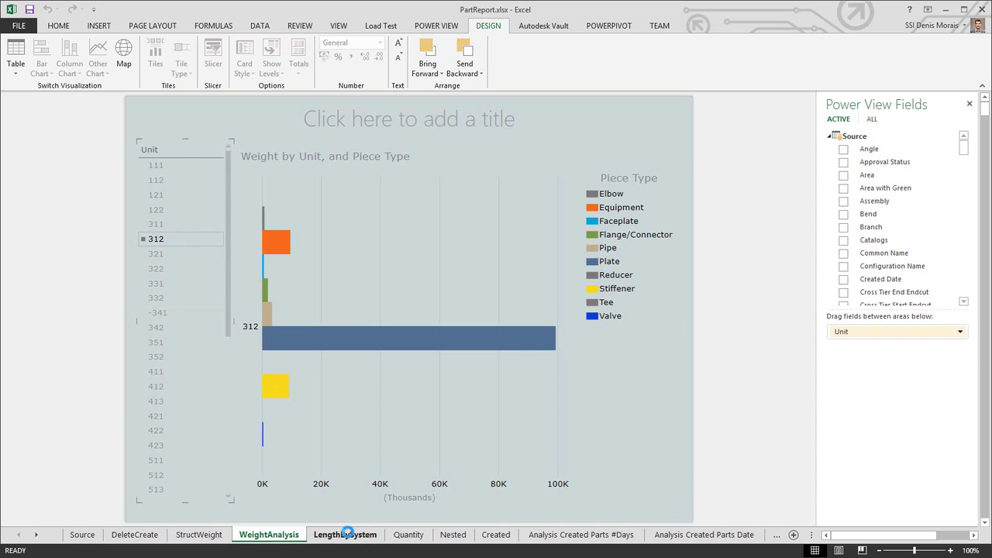
{"action": "left_click", "coordinate": [348, 535]}
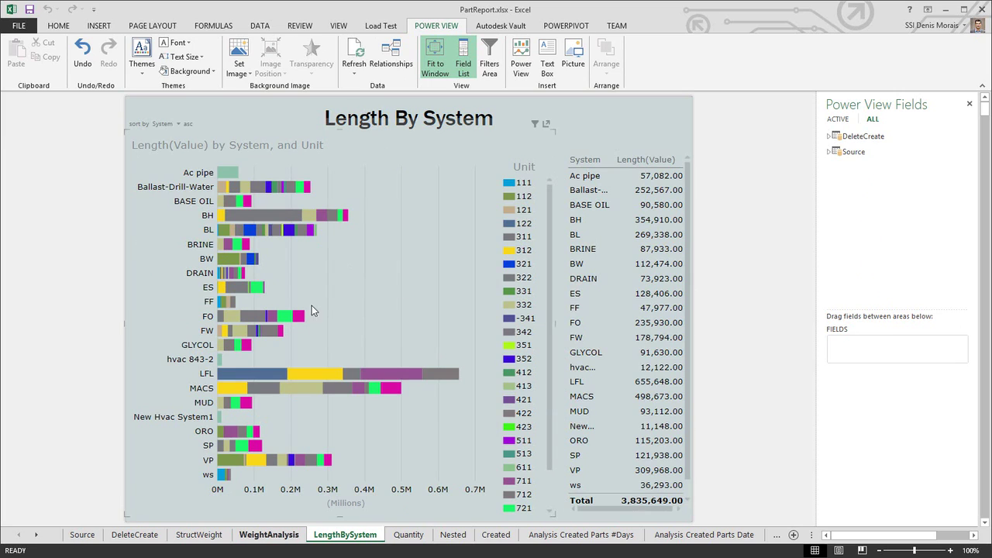
Glance at the Quantity chart, then open the Nested parts report
{"action": "left_click", "coordinate": [408, 534]}
{"action": "left_click", "coordinate": [366, 536]}
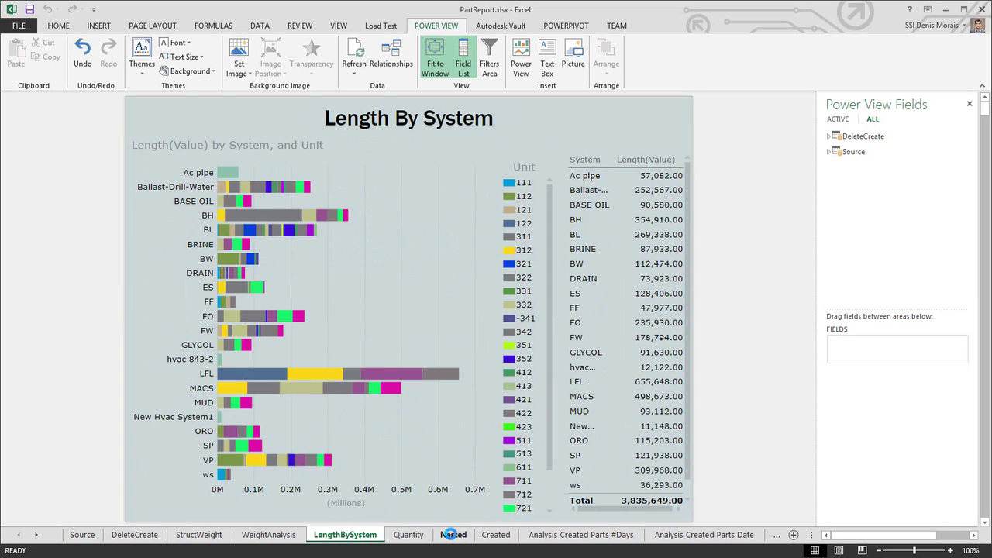
{"action": "left_click", "coordinate": [446, 534]}
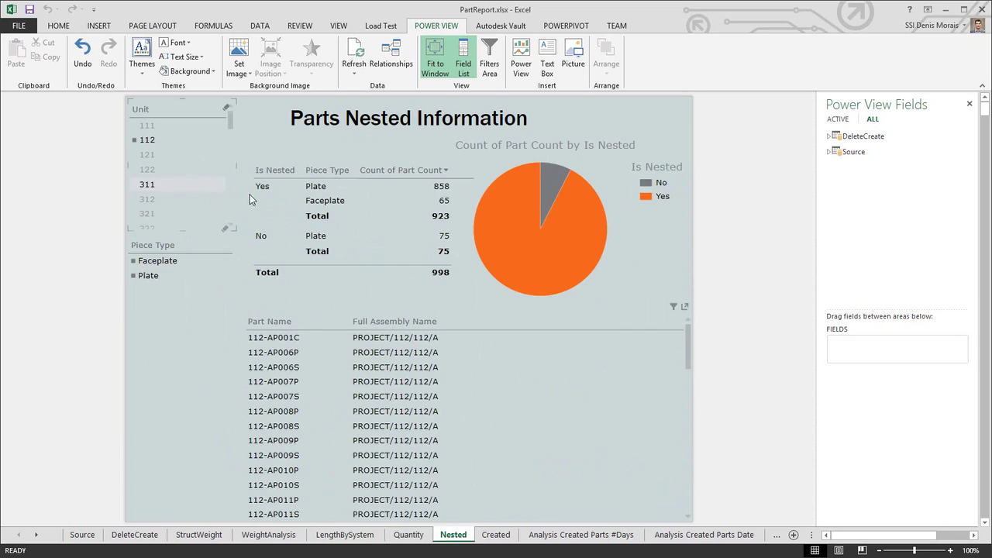
Filter the nesting report to unit 121, then 311, and switch to ProfileCuttingReport
{"action": "mouse_move", "coordinate": [501, 228]}
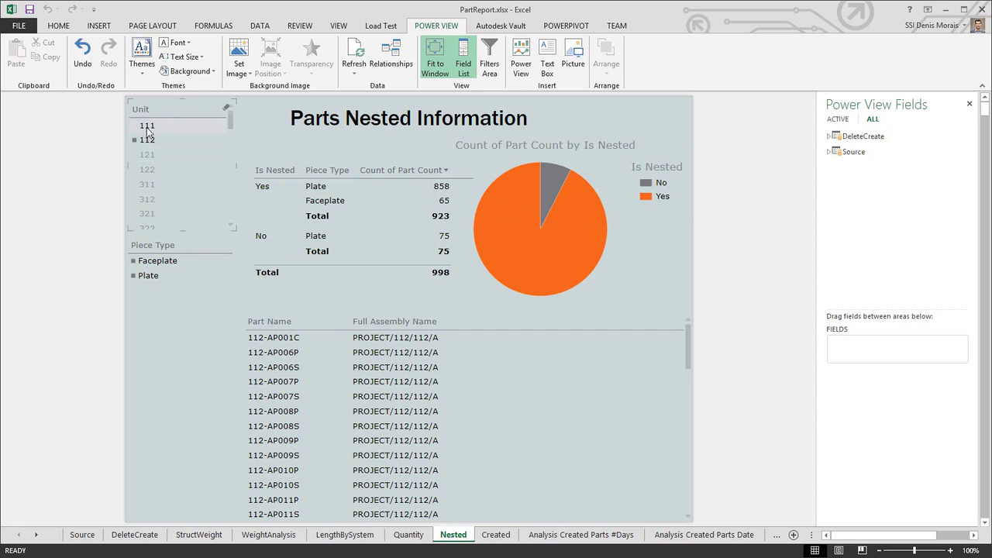
{"action": "left_click", "coordinate": [148, 156]}
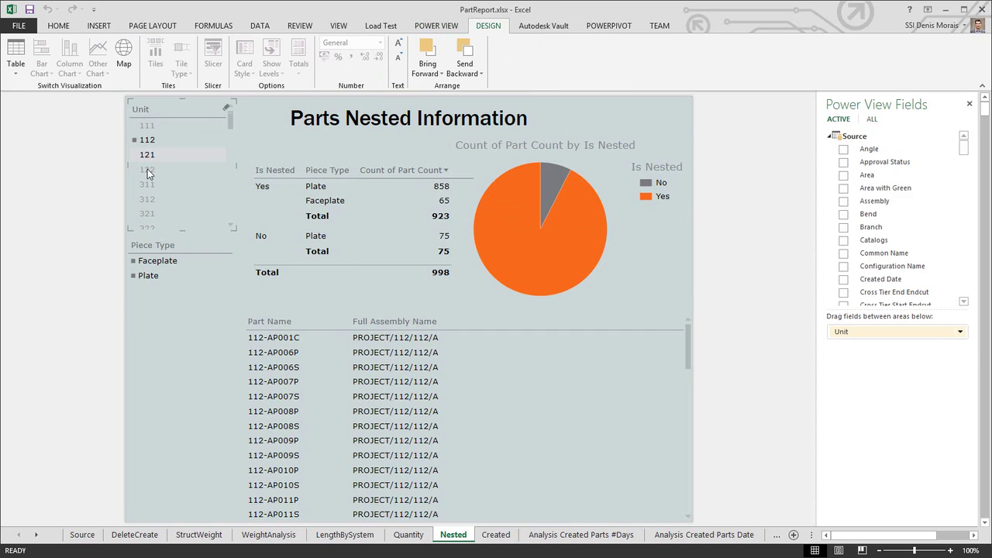
{"action": "left_click", "coordinate": [144, 187]}
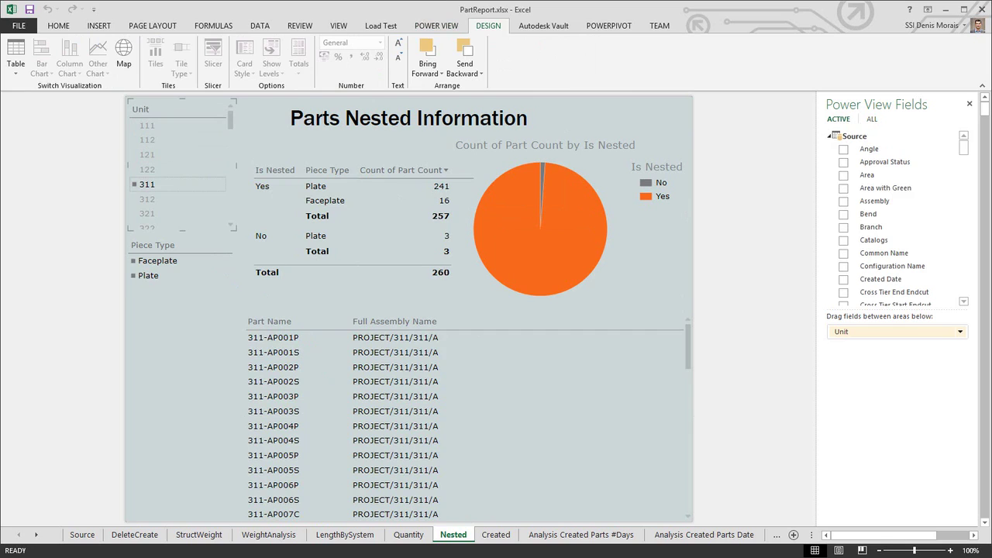
{"action": "mouse_move", "coordinate": [677, 555]}
{"action": "left_click", "coordinate": [671, 537]}
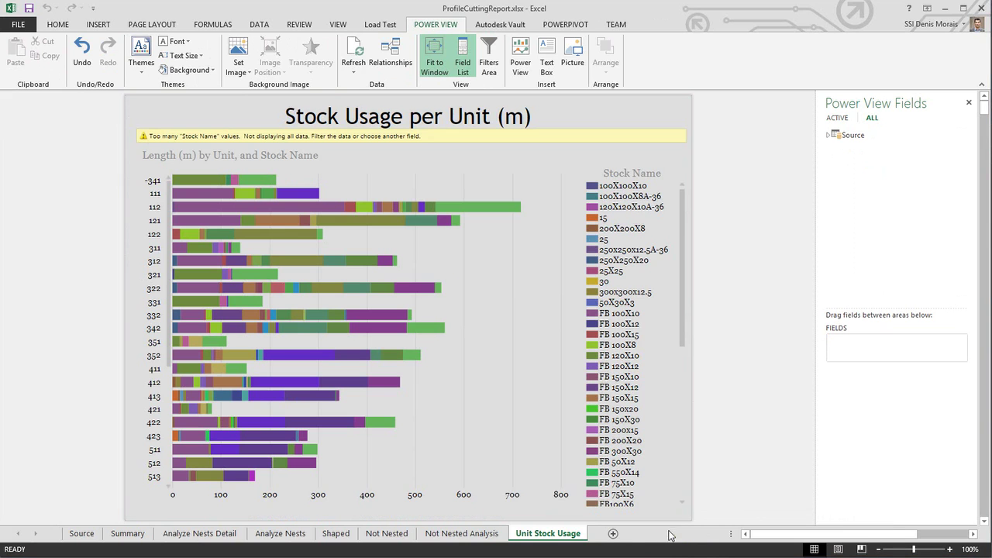
Filter Analyze Nests Detail to stock FB 150X15, then FB 100X15, then open Shaped
{"action": "left_click", "coordinate": [166, 534]}
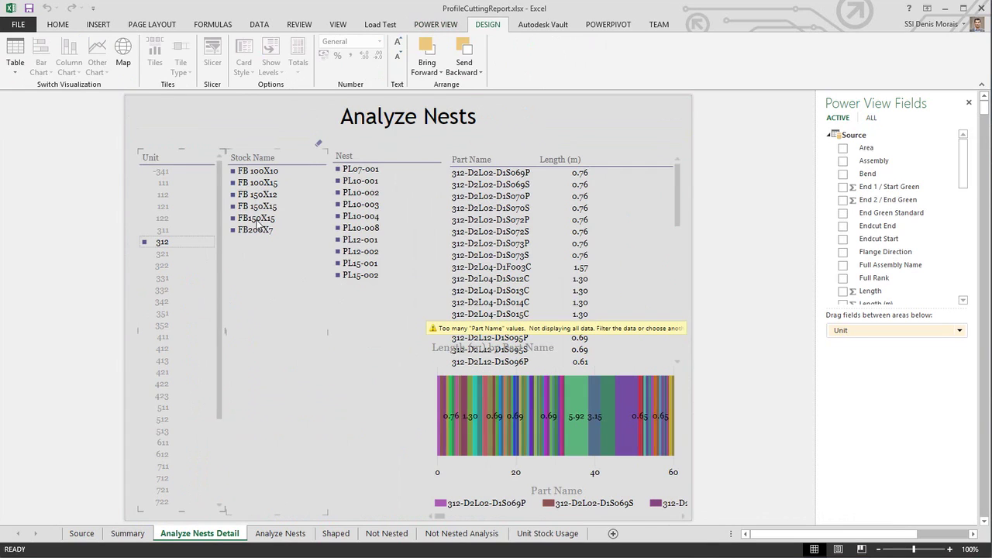
{"action": "left_click", "coordinate": [264, 211]}
{"action": "left_click", "coordinate": [262, 206]}
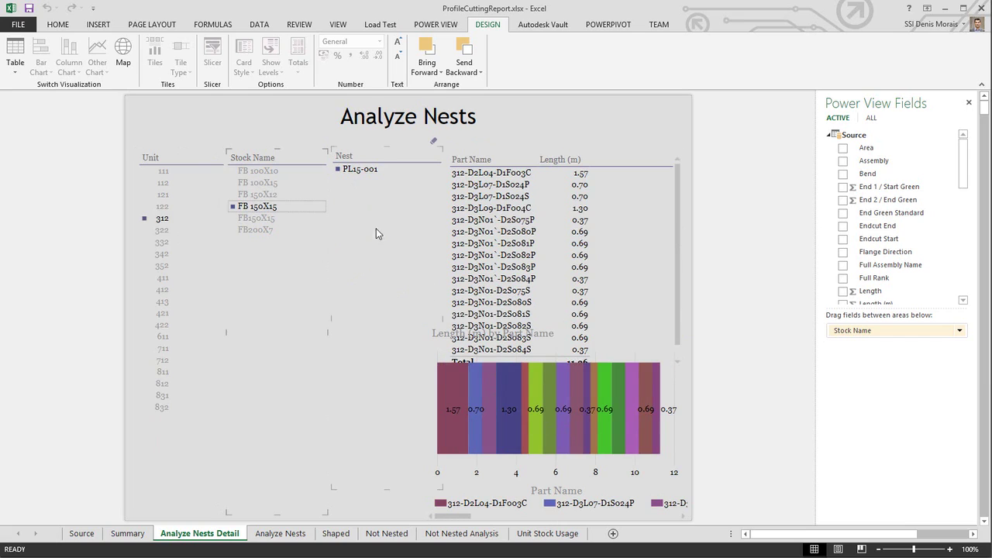
{"action": "left_click", "coordinate": [263, 183]}
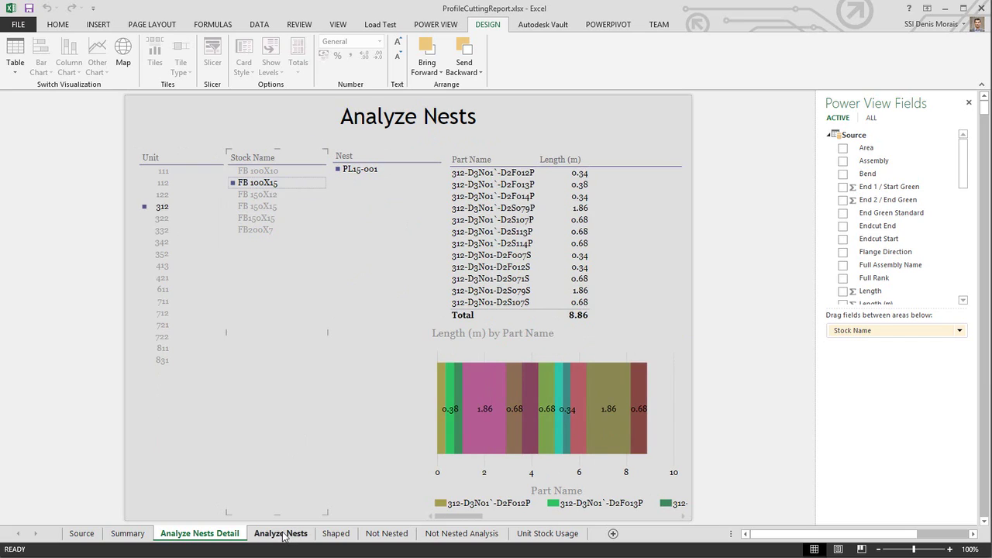
{"action": "left_click", "coordinate": [335, 534]}
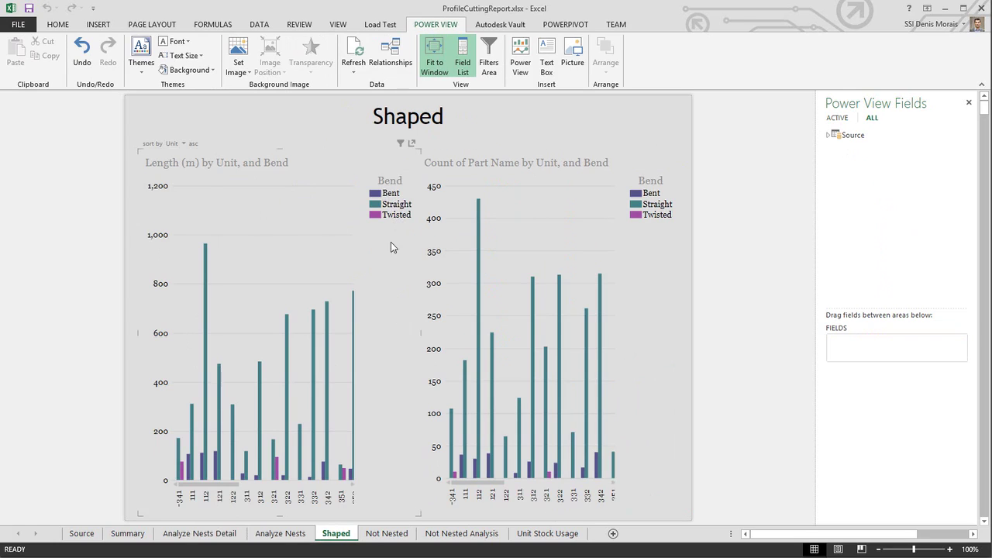
Filter the Not Nested Analysis report to unit 312, then switch to AssemblyReport
{"action": "left_click", "coordinate": [387, 533]}
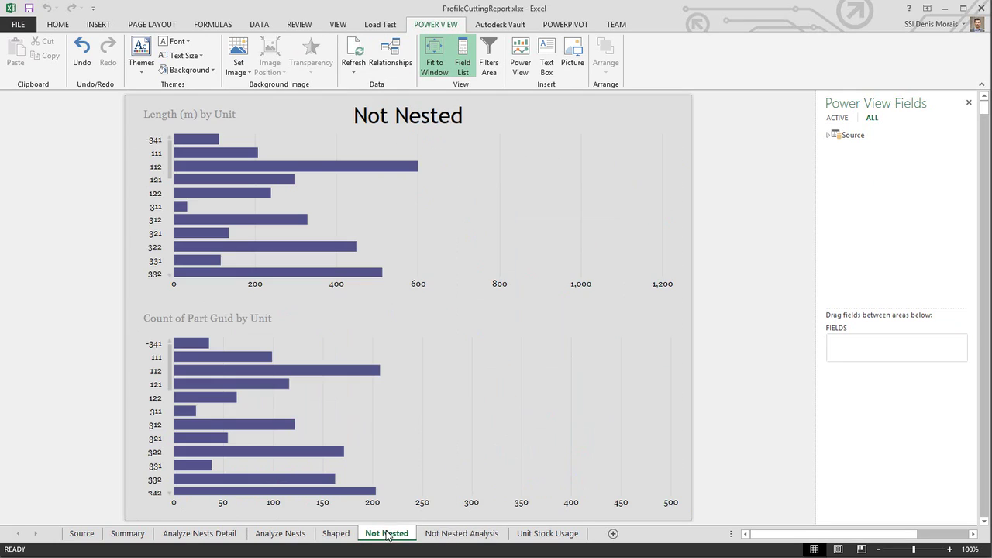
{"action": "left_click", "coordinate": [457, 533]}
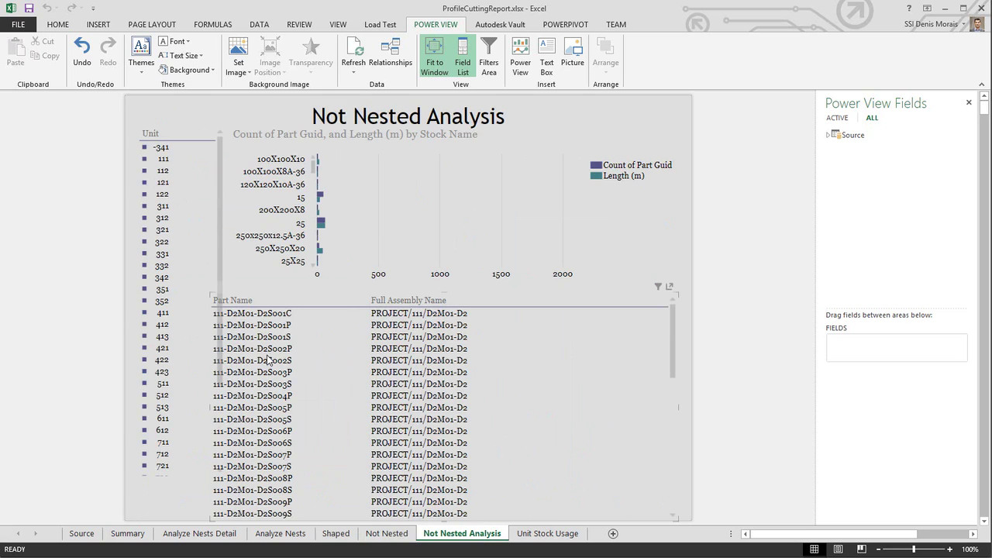
{"action": "left_click", "coordinate": [161, 218]}
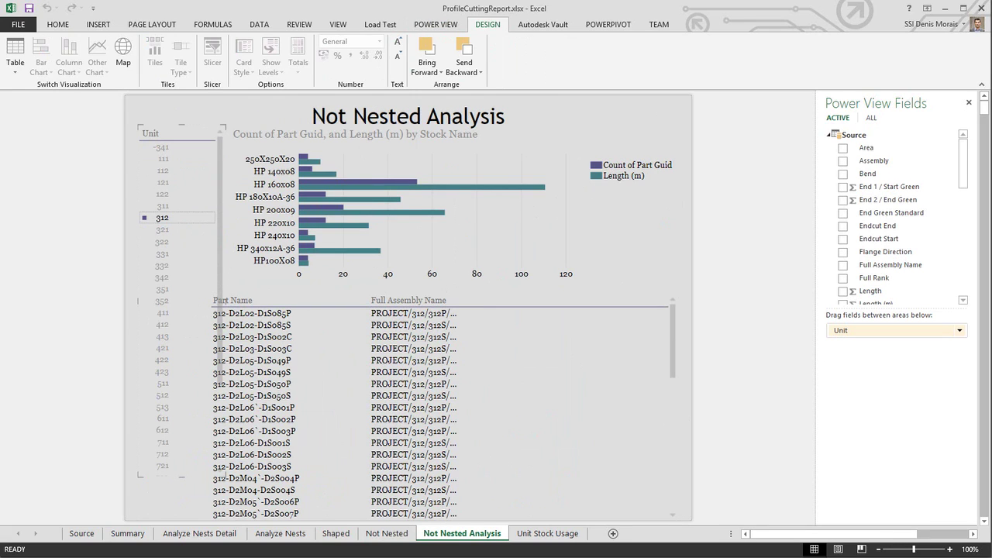
{"action": "left_click", "coordinate": [806, 539]}
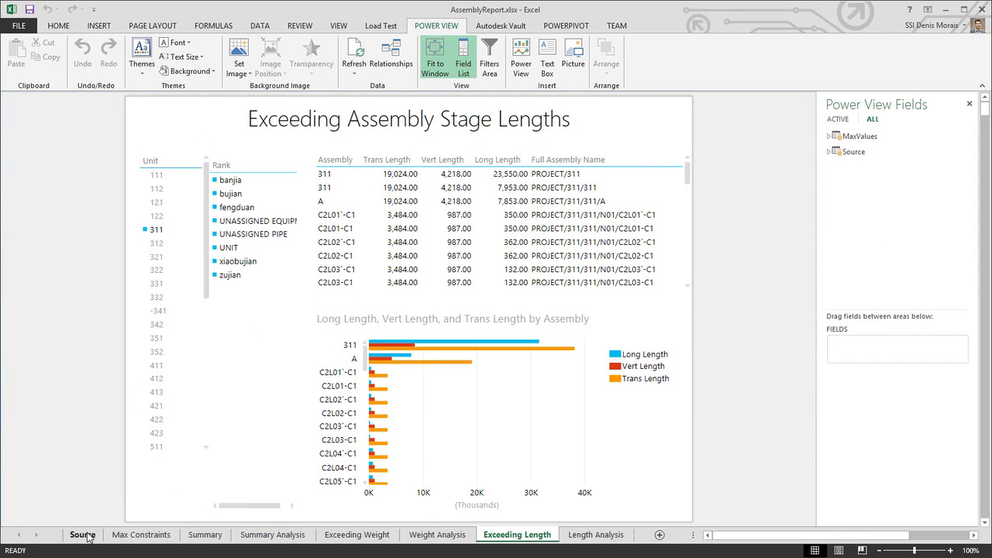
Filter the stage lengths report to unit 321, then view the Max Constraints sheet
{"action": "left_click", "coordinate": [155, 259]}
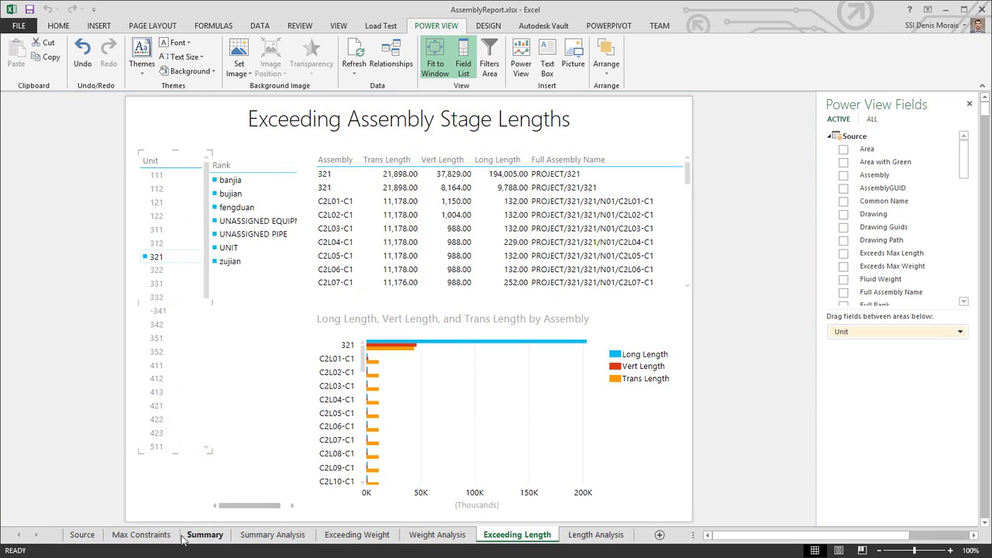
{"action": "left_click", "coordinate": [143, 536]}
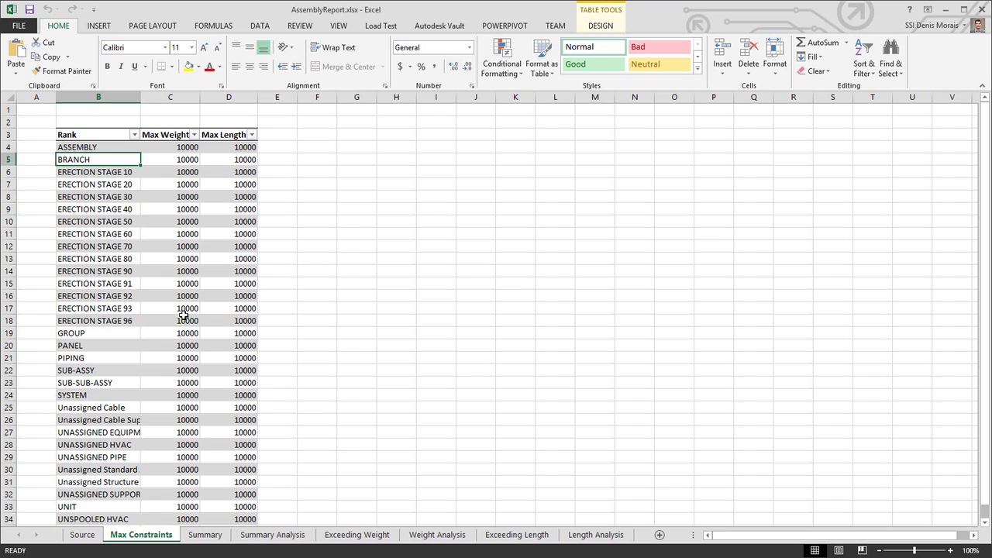
Check the Exceeding Weight report for units 311, 331 and 112, then open Exceeding Length
{"action": "left_click", "coordinate": [349, 535]}
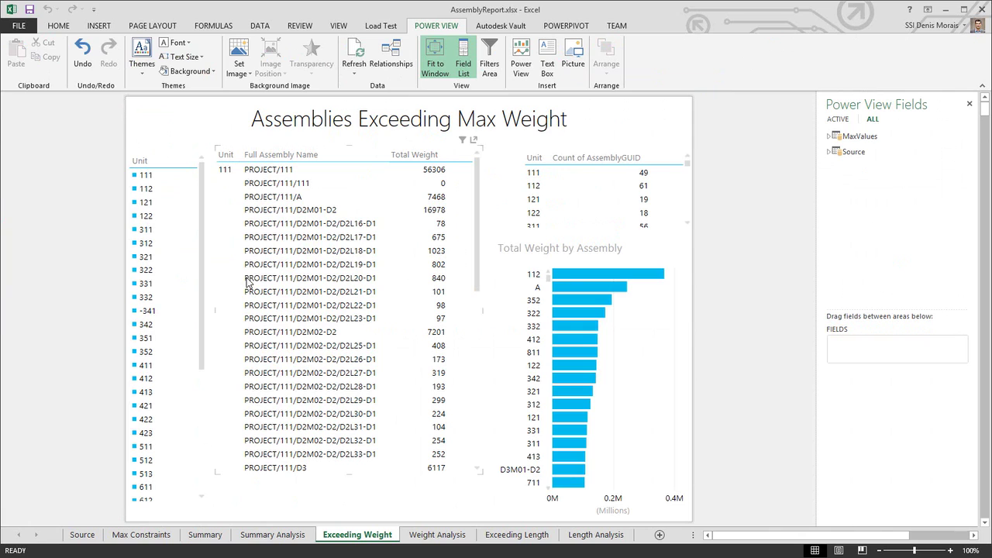
{"action": "left_click", "coordinate": [146, 231]}
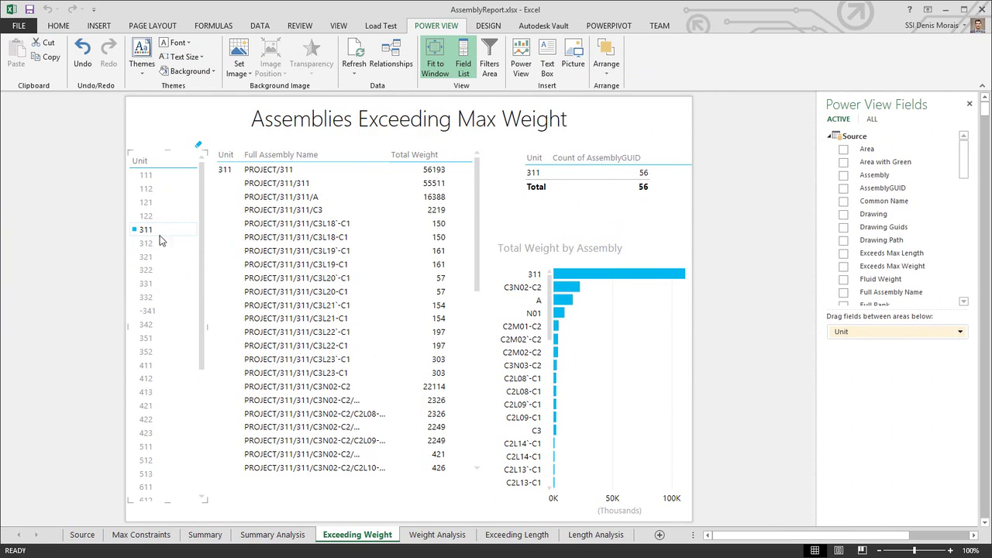
{"action": "left_click", "coordinate": [147, 284]}
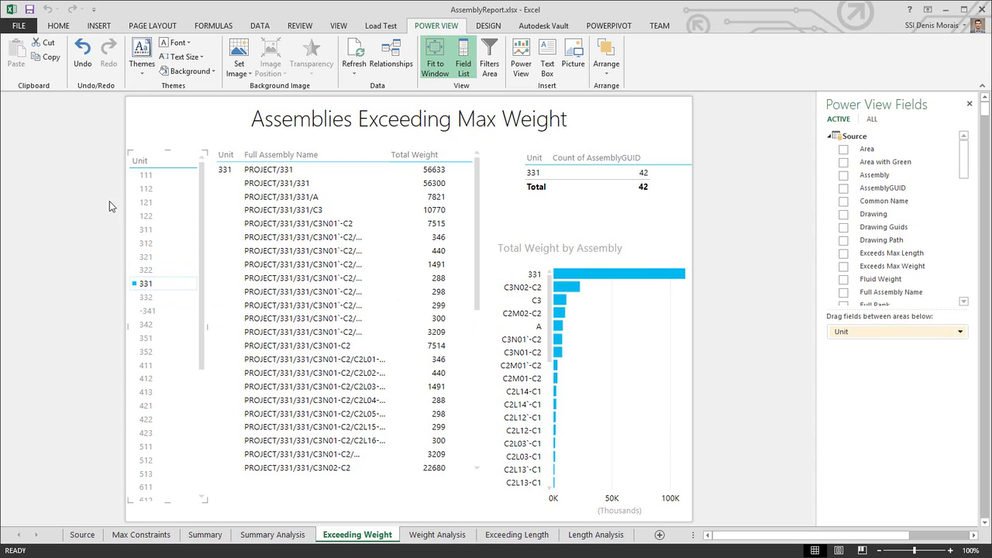
{"action": "left_click", "coordinate": [143, 189]}
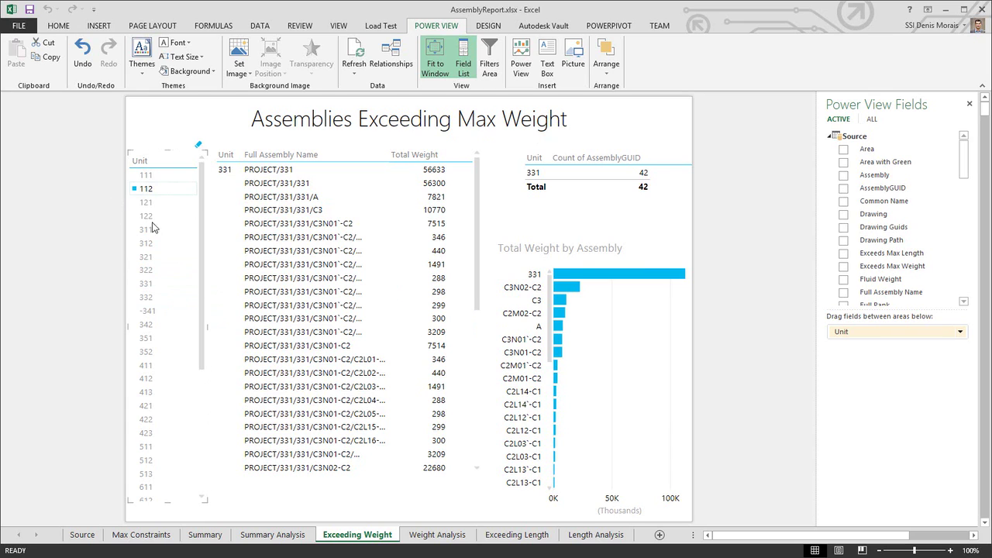
{"action": "left_click", "coordinate": [512, 534]}
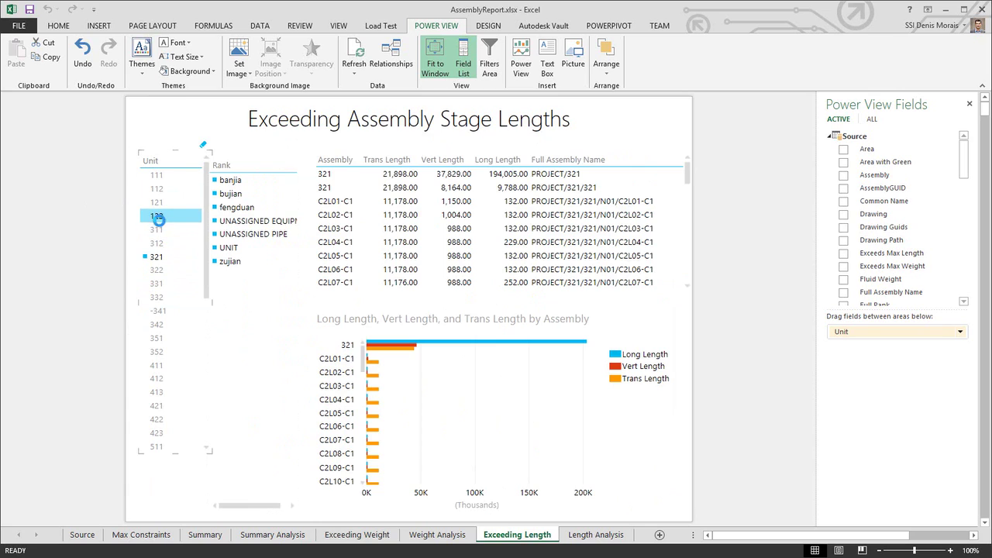
Filter the Exceeding Length report to unit 122
{"action": "left_click", "coordinate": [155, 216]}
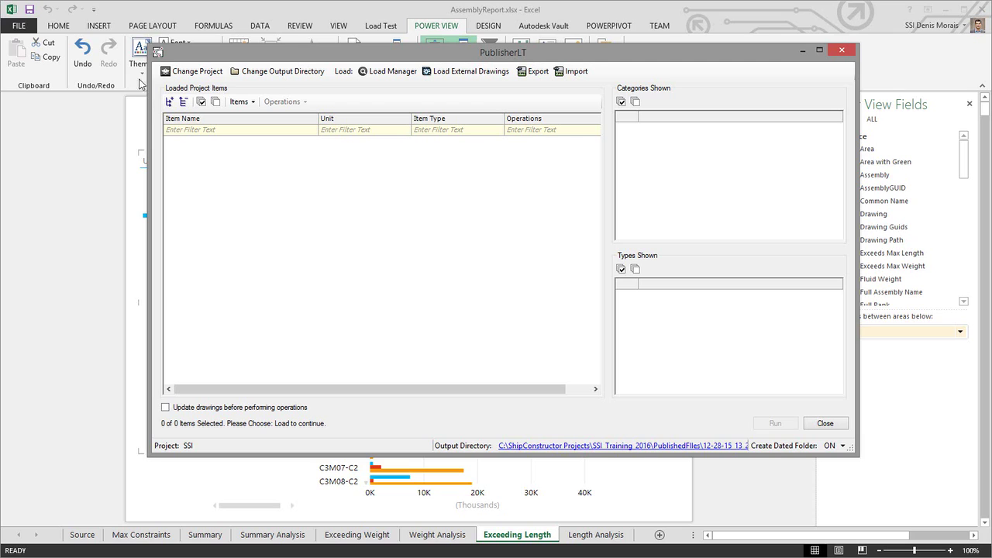
Load all parts from units U01 and U02 via the Load Manager
{"action": "left_click", "coordinate": [386, 71]}
{"action": "left_click_drag", "start_coordinate": [134, 52], "coordinate": [382, 45]}
{"action": "left_click", "coordinate": [377, 95]}
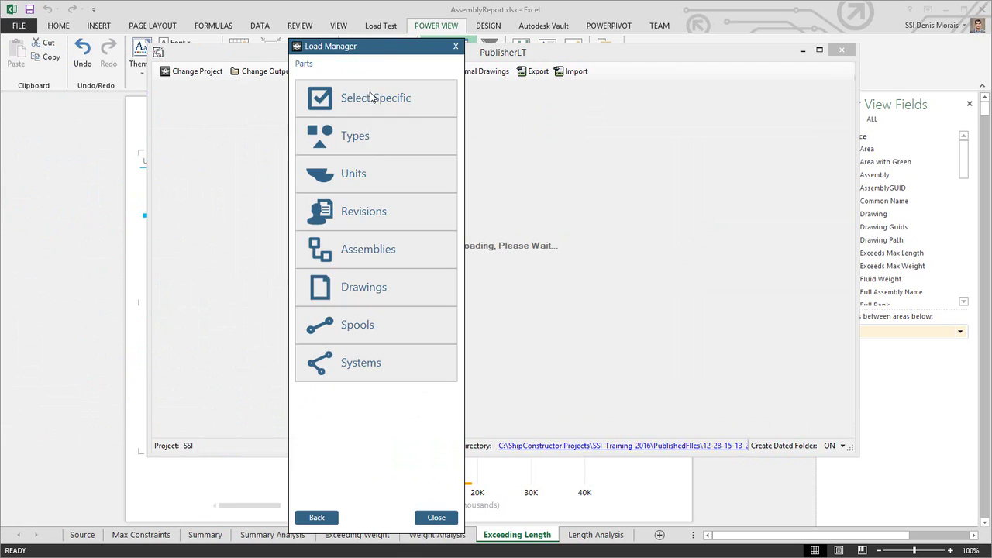
{"action": "left_click", "coordinate": [347, 183]}
{"action": "left_click_drag", "start_coordinate": [162, 68], "coordinate": [340, 79]}
{"action": "left_click", "coordinate": [195, 144]}
{"action": "left_click", "coordinate": [195, 157]}
{"action": "left_click", "coordinate": [381, 343]}
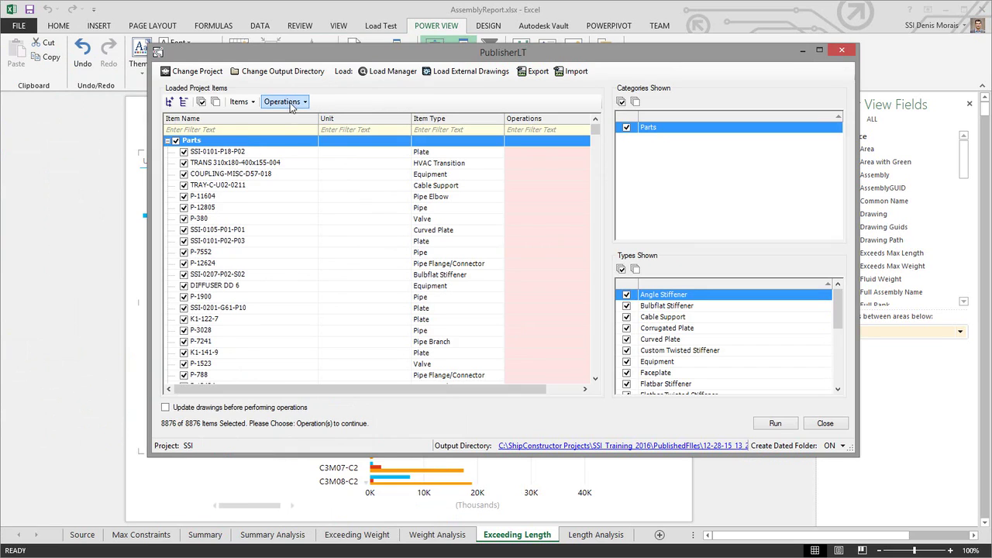
Assign the Waveform Part Report operation to all loaded parts
{"action": "left_click", "coordinate": [291, 105]}
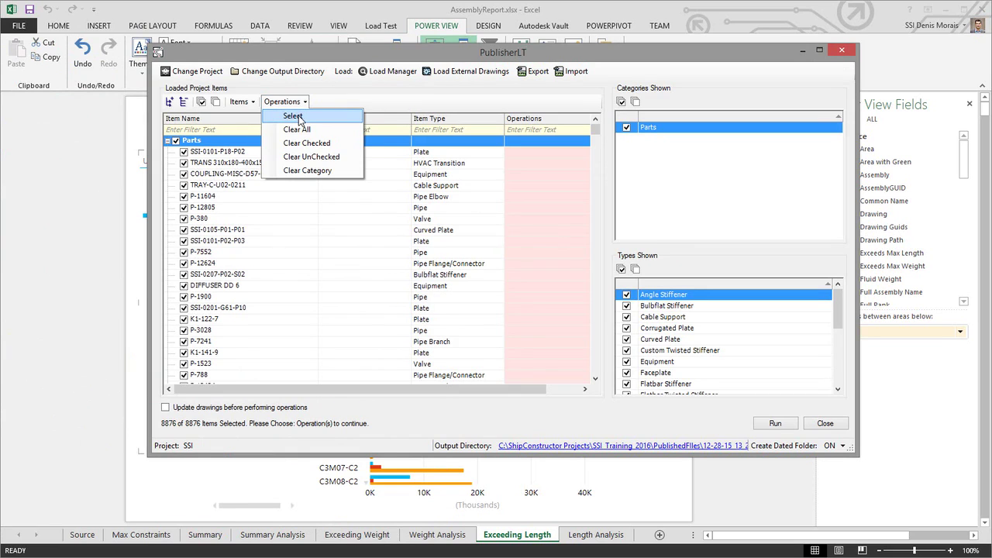
{"action": "left_click", "coordinate": [293, 116]}
{"action": "scroll", "coordinate": [586, 182], "scroll_direction": "down", "scroll_amount": 2}
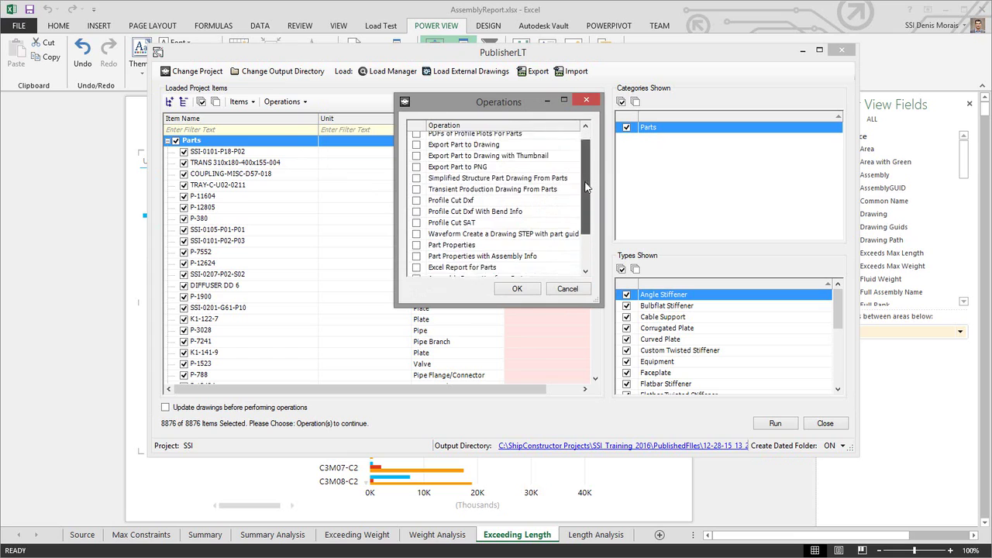
{"action": "scroll", "coordinate": [586, 186], "scroll_direction": "down", "scroll_amount": 2}
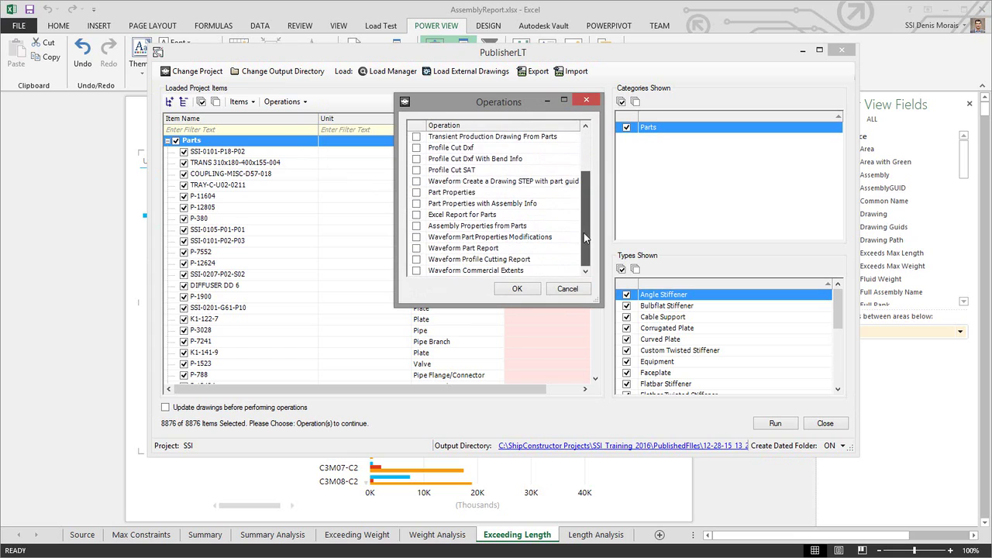
{"action": "left_click", "coordinate": [416, 248]}
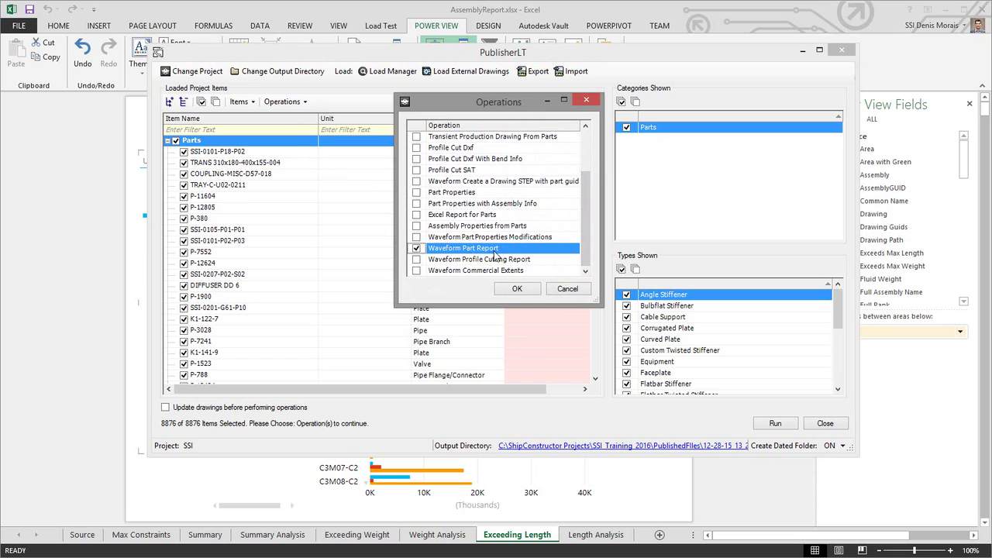
{"action": "left_click", "coordinate": [515, 289]}
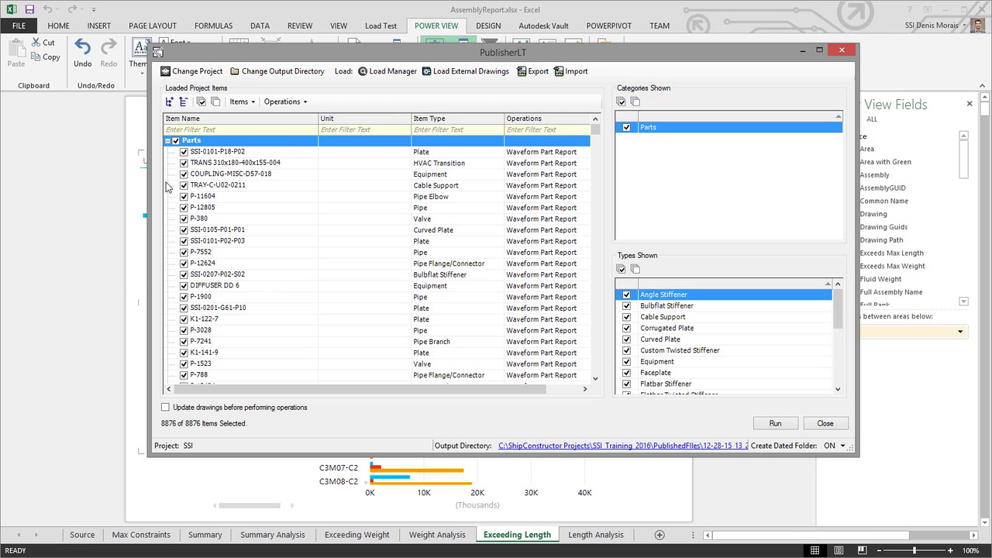
Load the assemblies of units U01 and U02 through the Load Manager, bringing the selection to 9628 items
{"action": "left_click", "coordinate": [168, 142]}
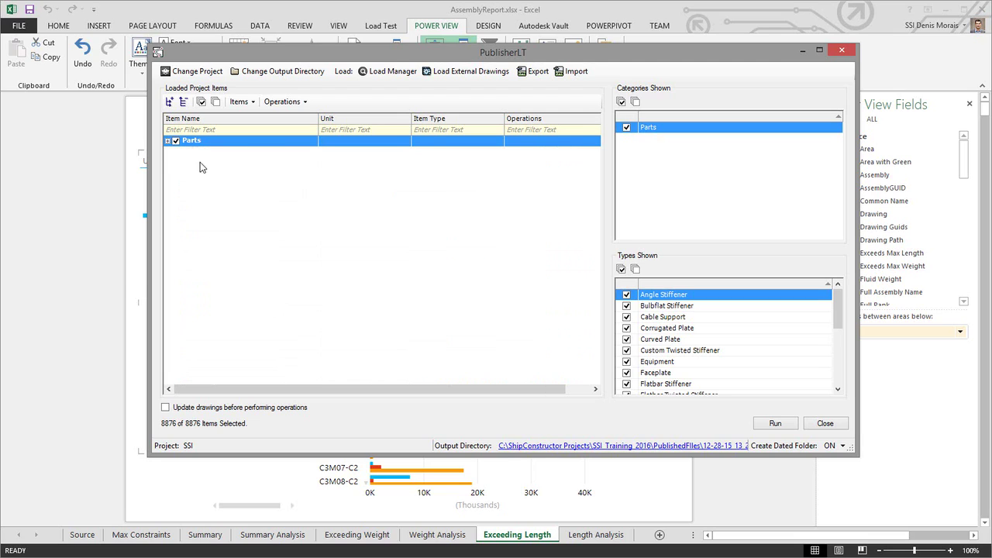
{"action": "left_click", "coordinate": [388, 72]}
{"action": "left_click_drag", "start_coordinate": [119, 99], "coordinate": [327, 62]}
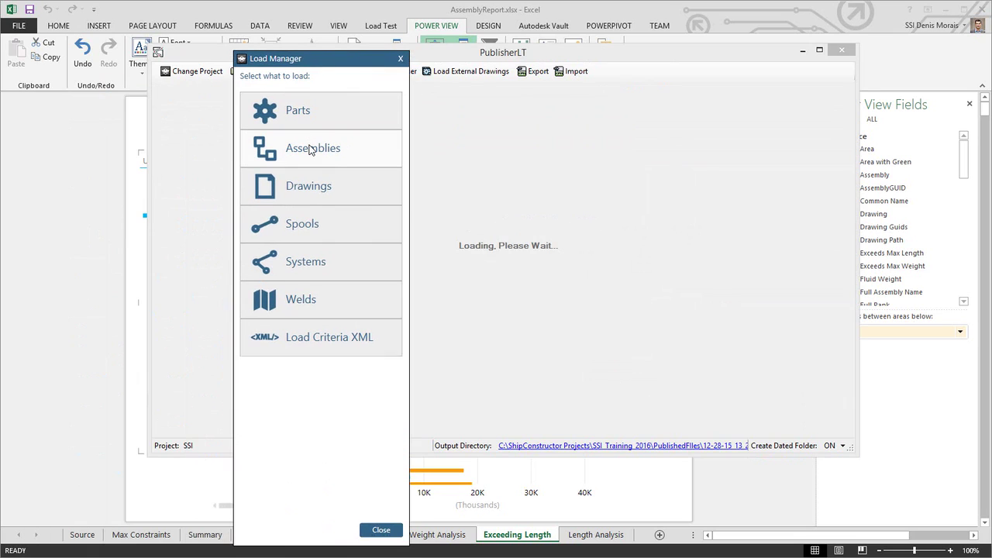
{"action": "left_click", "coordinate": [310, 149]}
{"action": "left_click", "coordinate": [314, 149]}
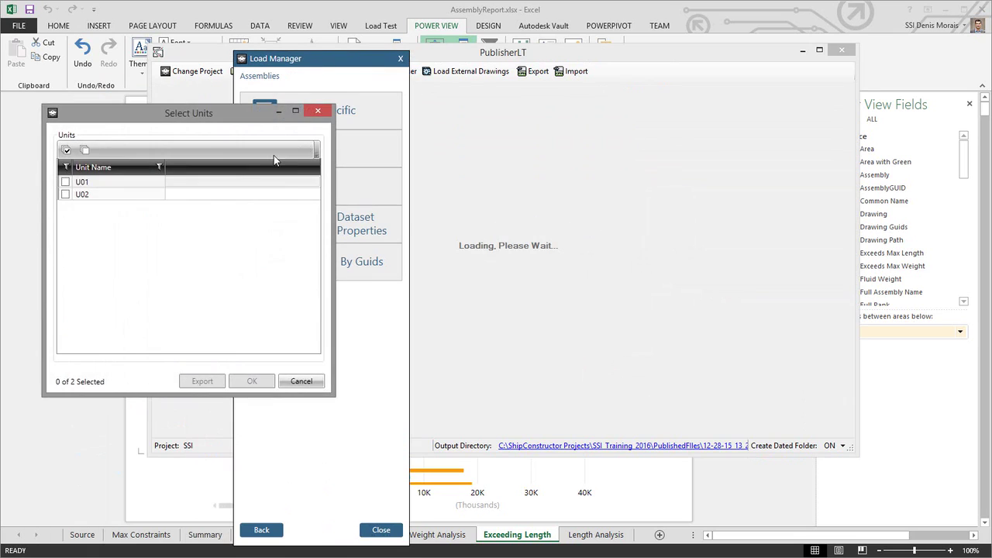
{"action": "left_click", "coordinate": [65, 181]}
{"action": "left_click", "coordinate": [65, 194]}
{"action": "left_click", "coordinate": [248, 381]}
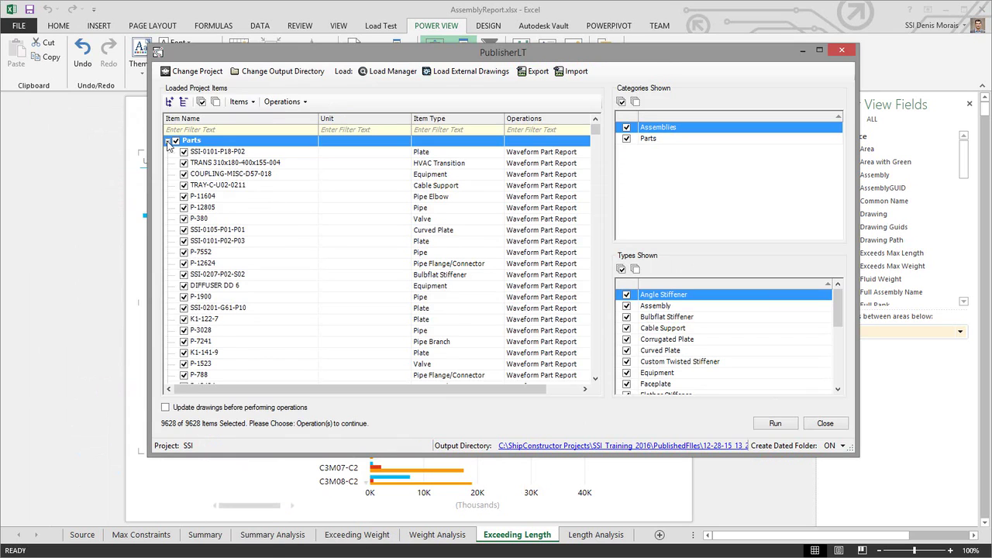
{"action": "left_click", "coordinate": [167, 142]}
{"action": "left_click", "coordinate": [263, 152]}
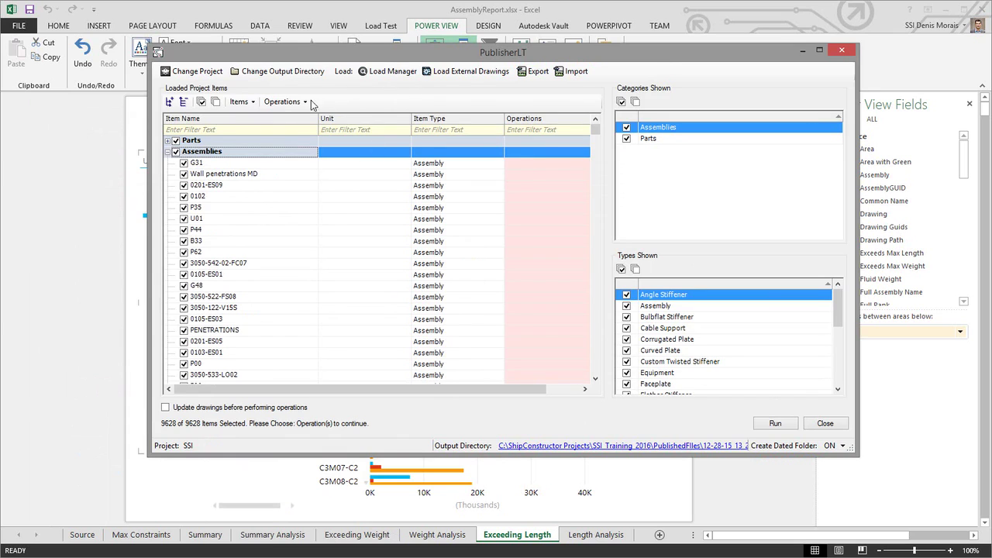
Set the operation for all loaded assemblies to Waveform Assembly Report
{"action": "left_click", "coordinate": [281, 102]}
{"action": "left_click", "coordinate": [308, 120]}
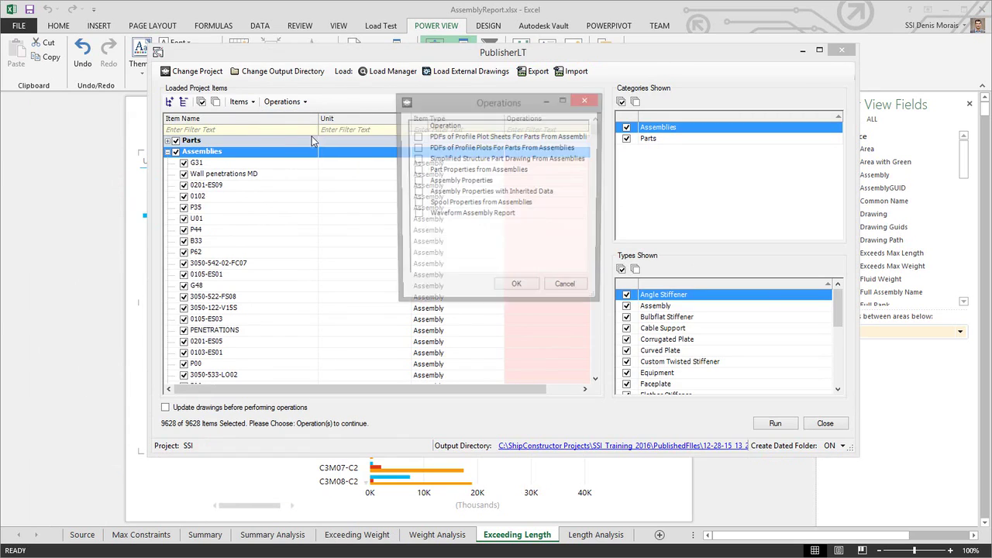
{"action": "left_click", "coordinate": [417, 216]}
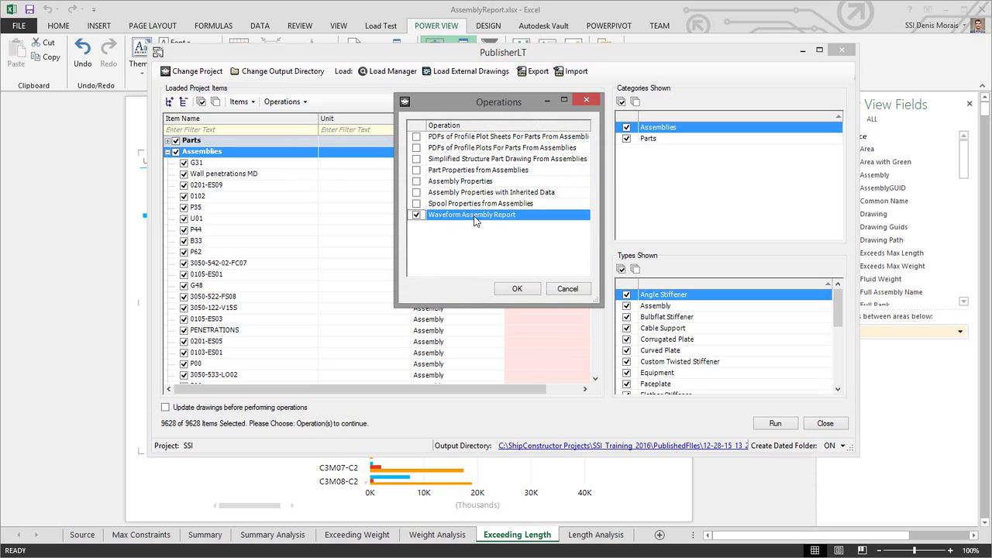
{"action": "left_click", "coordinate": [508, 289]}
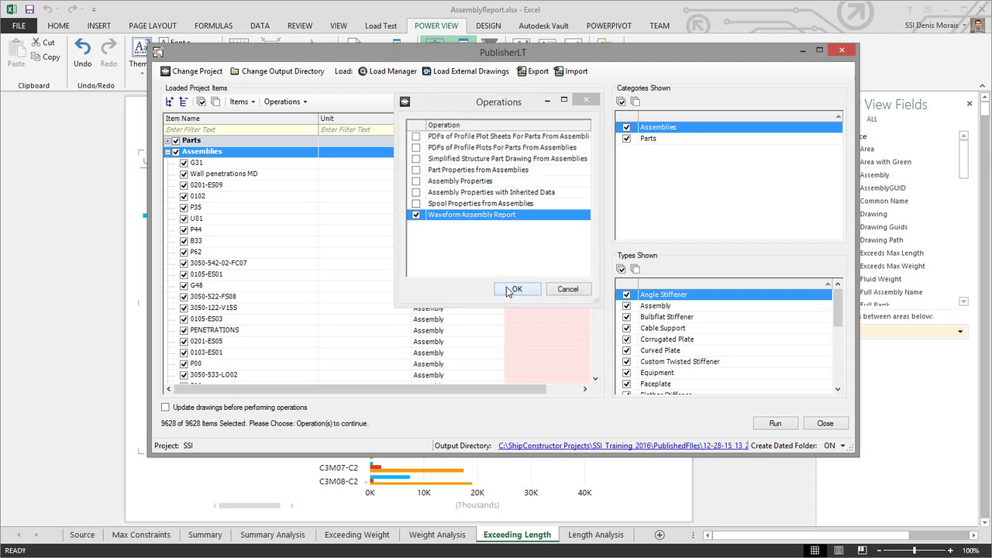
Check the current output folder's contents in File Explorer
{"action": "left_click", "coordinate": [168, 152]}
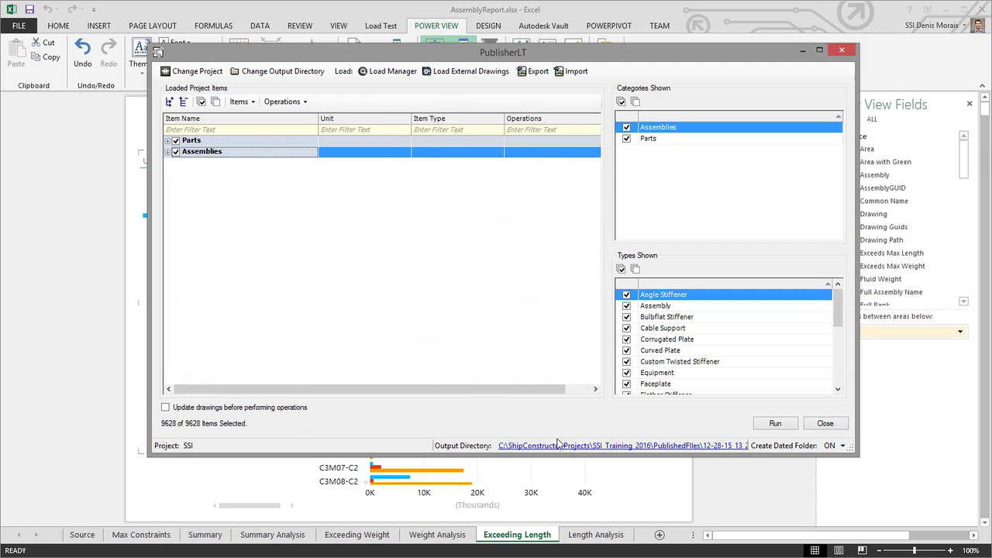
{"action": "left_click", "coordinate": [599, 447]}
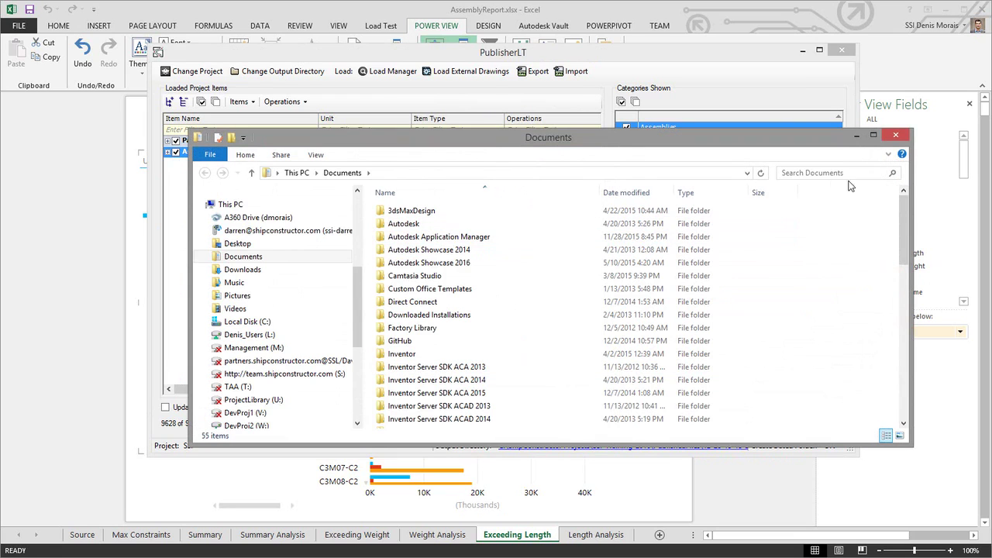
{"action": "left_click", "coordinate": [894, 137]}
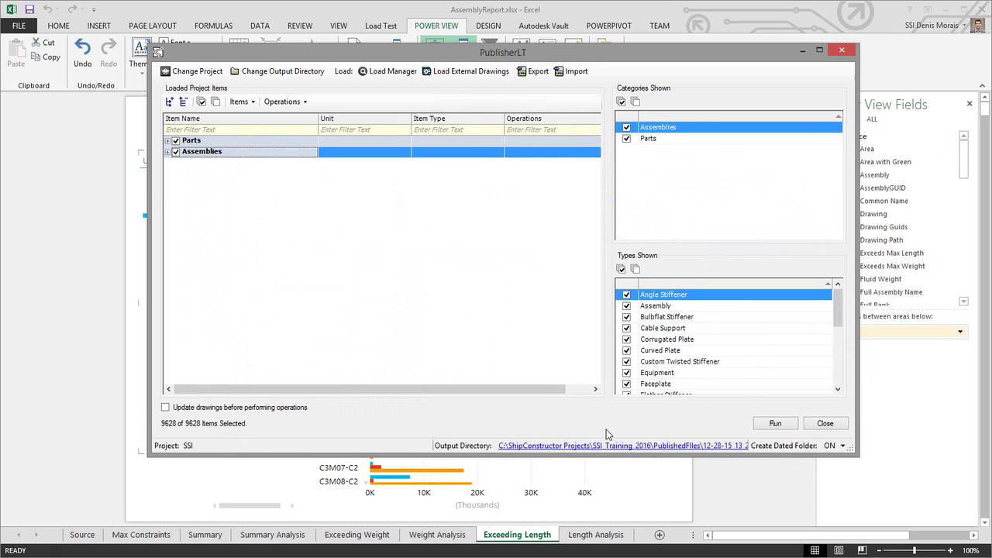
{"action": "left_click", "coordinate": [620, 448]}
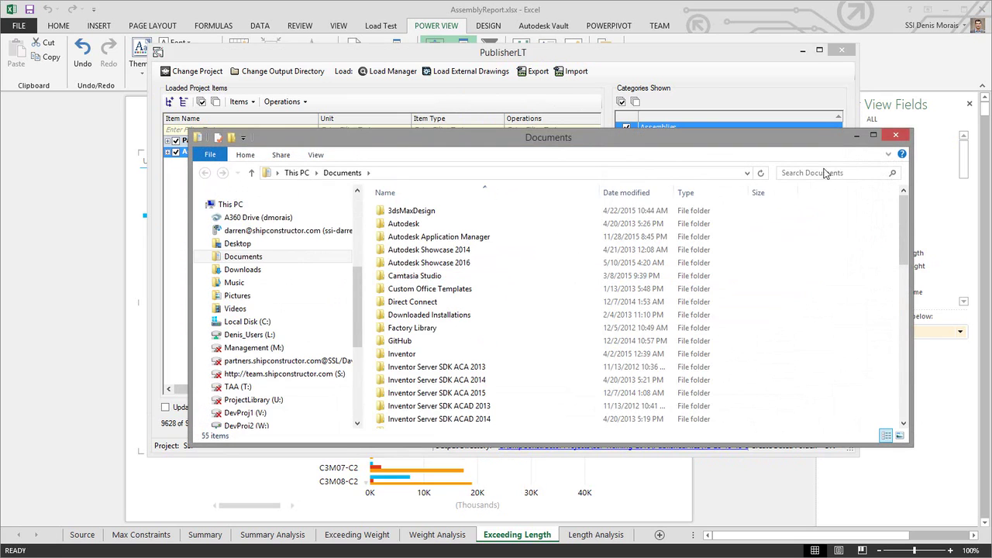
{"action": "left_click", "coordinate": [896, 136]}
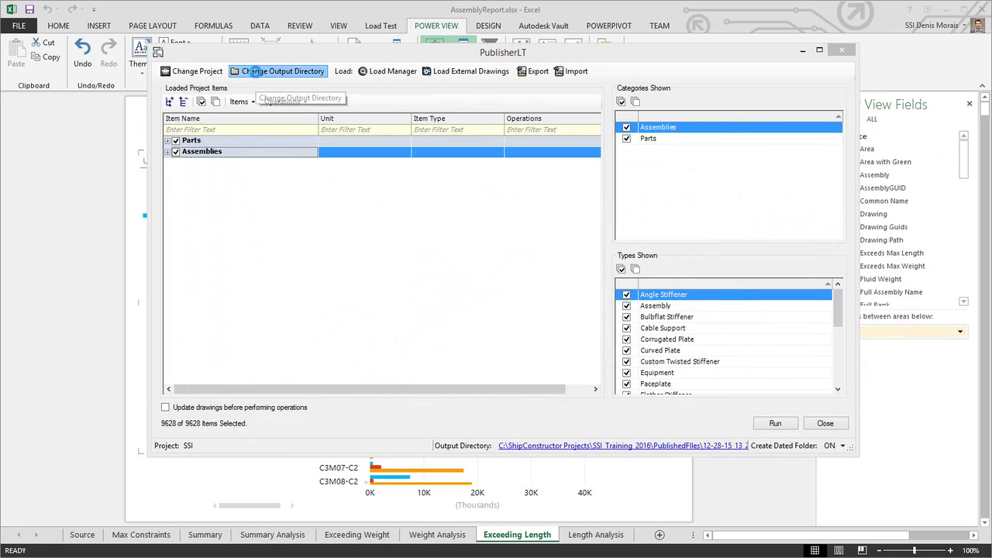
Set the output directory to the SSI_Training_2016 PublishedFiles folder and run the report generation
{"action": "left_click", "coordinate": [271, 72]}
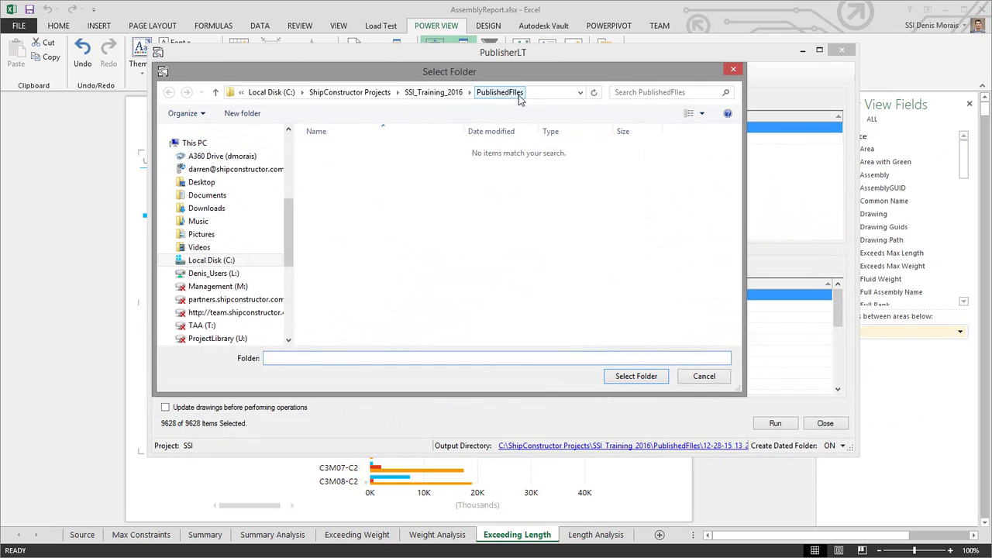
{"action": "left_click", "coordinate": [622, 376]}
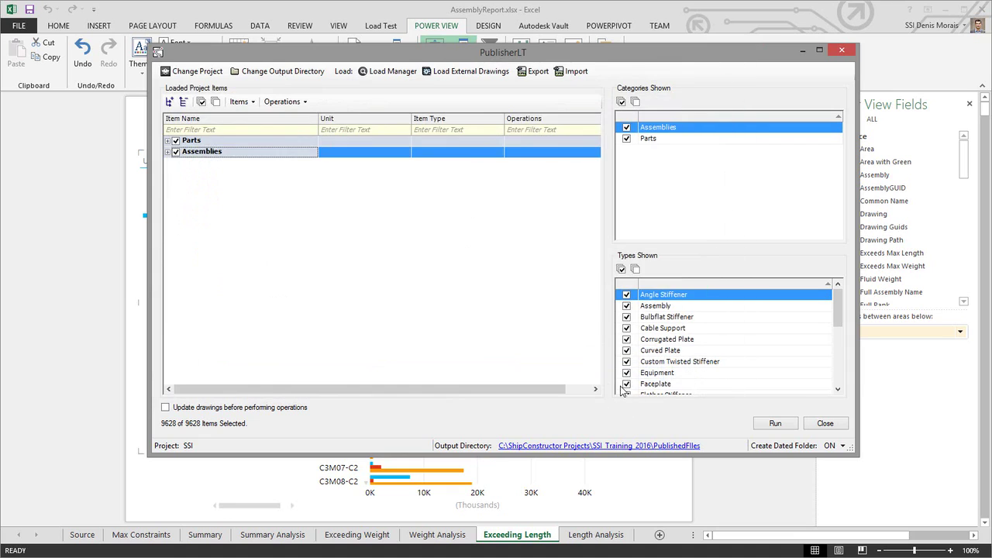
{"action": "left_click", "coordinate": [772, 424]}
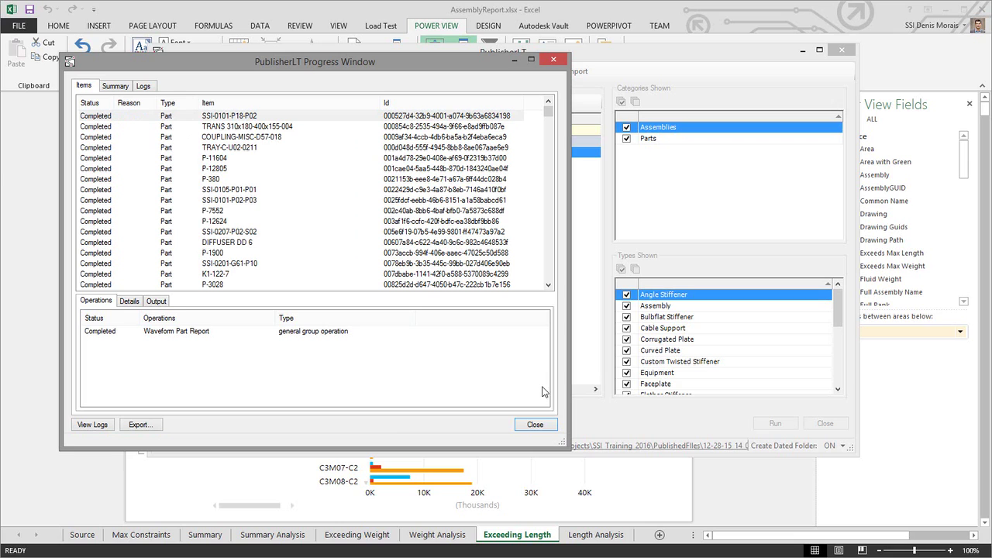
Close the PublisherLT progress window once every item shows Completed
{"action": "left_click", "coordinate": [535, 424]}
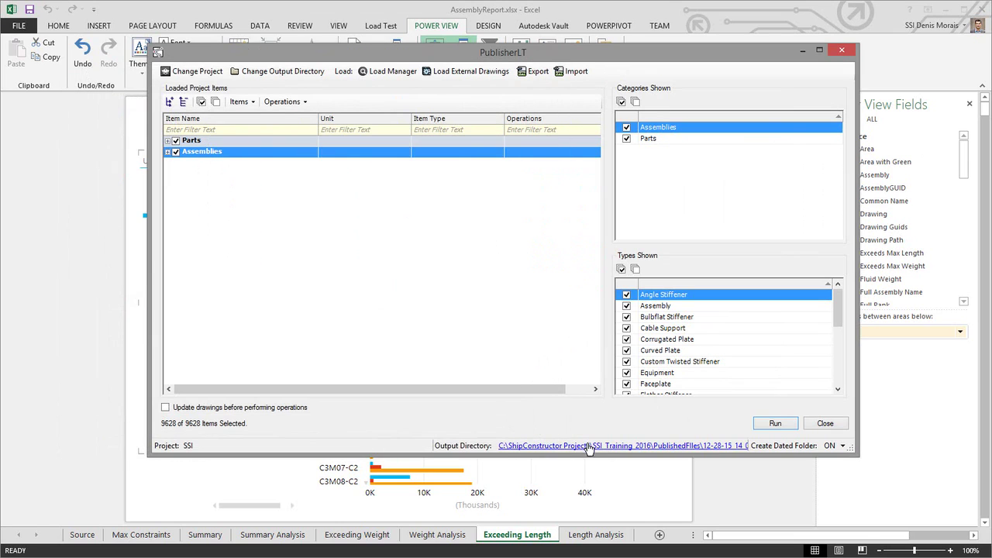
Open PartReport.xlsx from the PartReport subfolder of the new dated output folder
{"action": "left_click", "coordinate": [591, 448]}
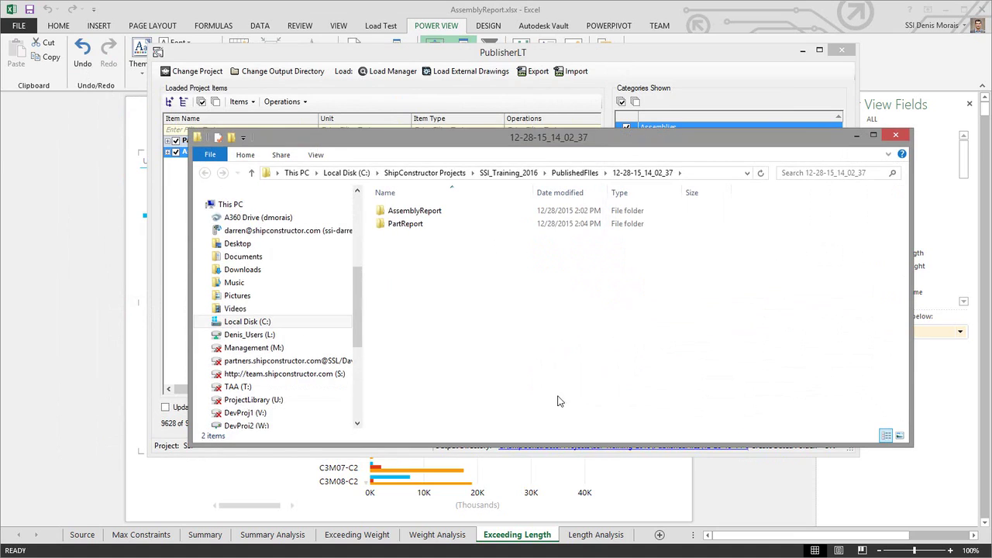
{"action": "left_click", "coordinate": [422, 210]}
{"action": "left_click", "coordinate": [426, 224]}
{"action": "left_click", "coordinate": [419, 210]}
{"action": "left_click", "coordinate": [417, 224]}
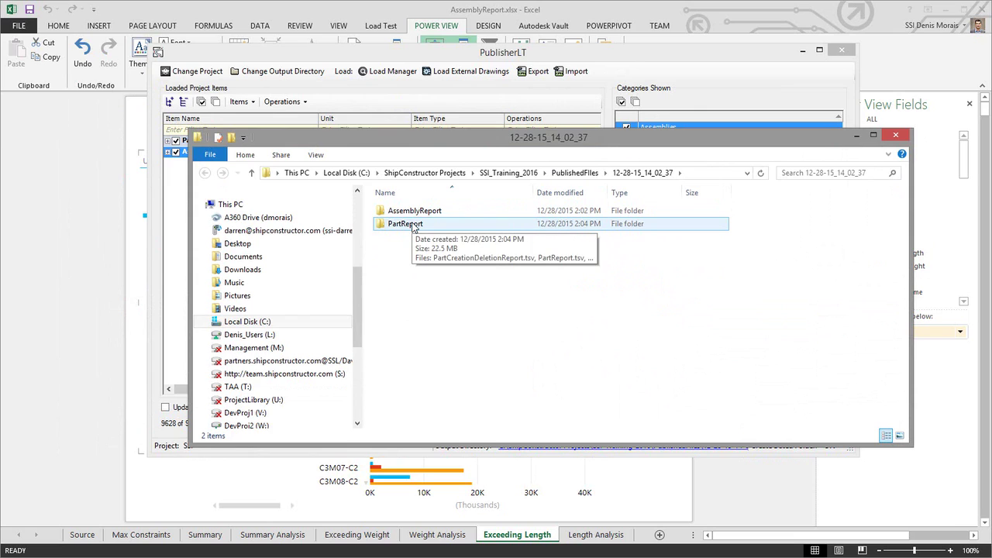
{"action": "double_click", "coordinate": [412, 225]}
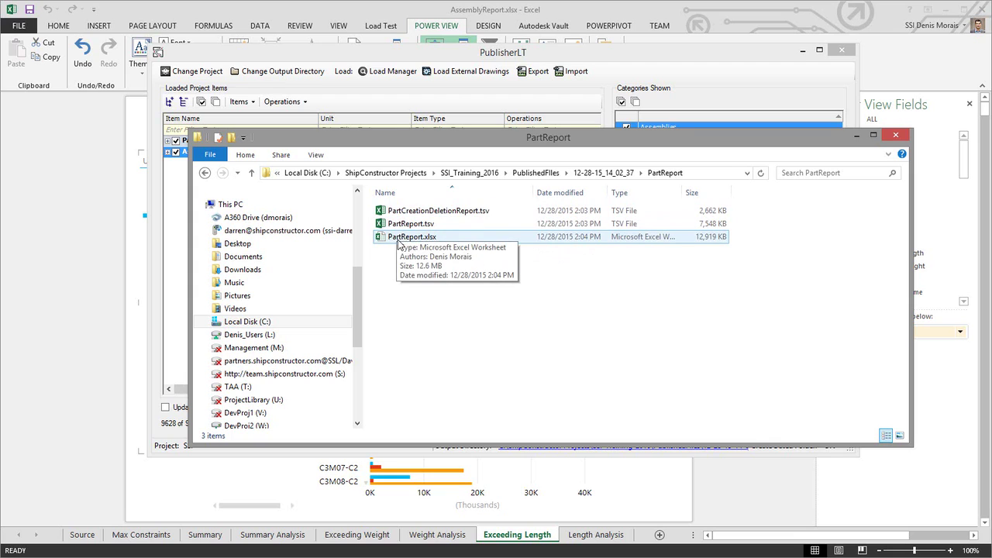
{"action": "left_click", "coordinate": [407, 224]}
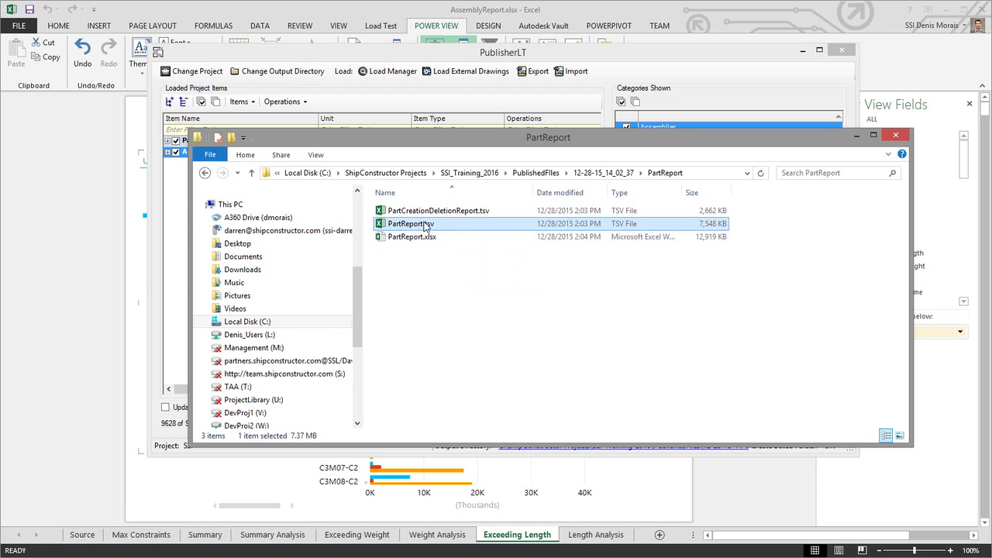
{"action": "left_click", "coordinate": [413, 240]}
{"action": "double_click", "coordinate": [413, 239]}
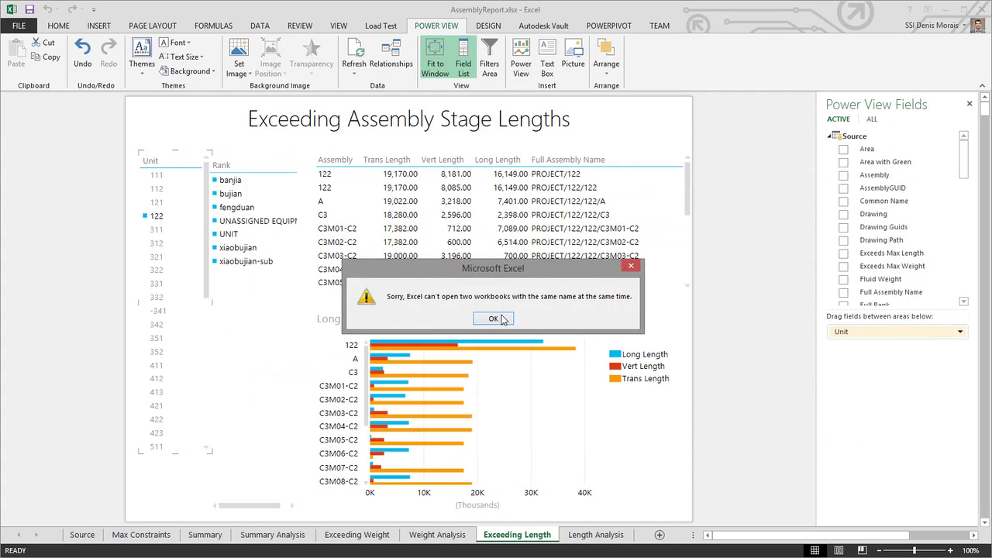
Dismiss the duplicate-name warning and close AssemblyReport, the old PartReport and remaining workbooks without saving
{"action": "left_click", "coordinate": [494, 318]}
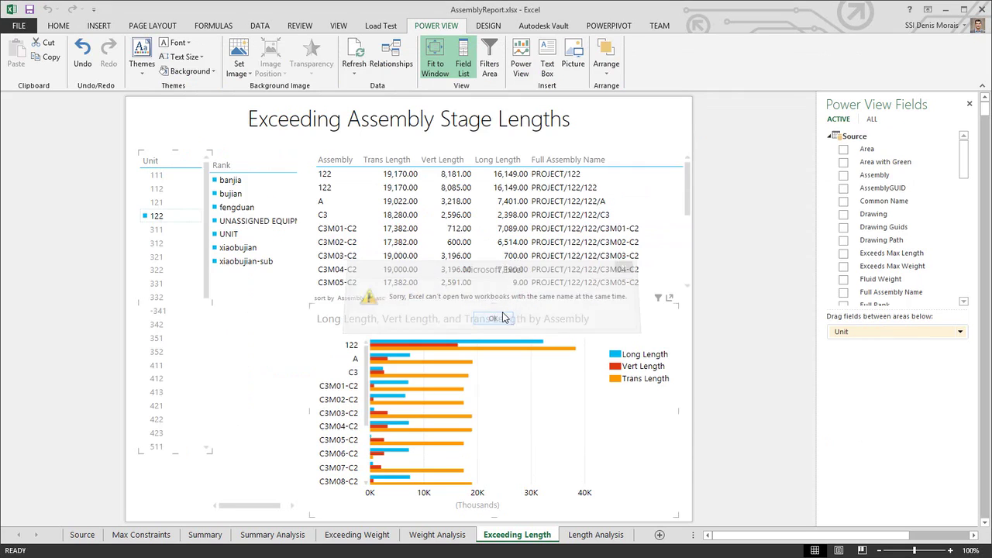
{"action": "left_click", "coordinate": [983, 14]}
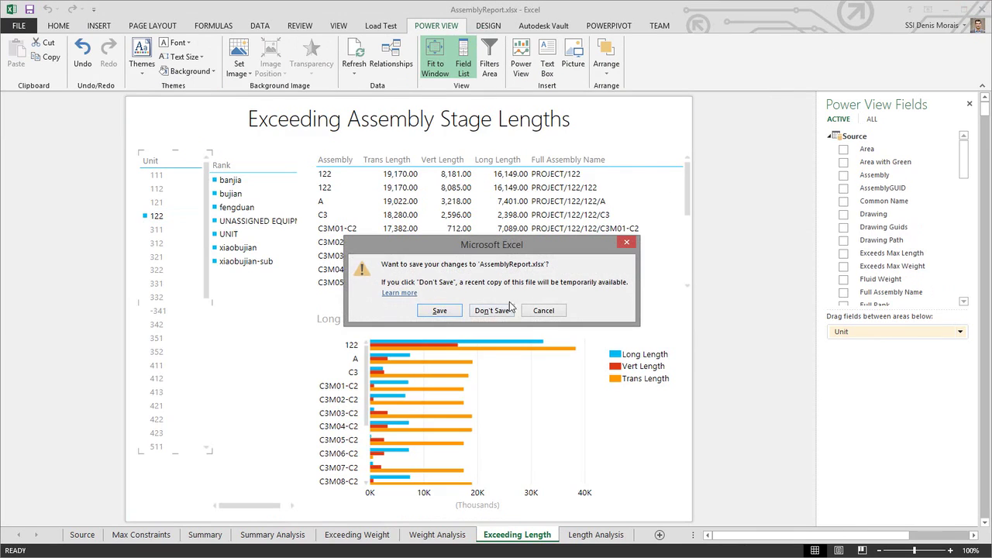
{"action": "left_click", "coordinate": [500, 312]}
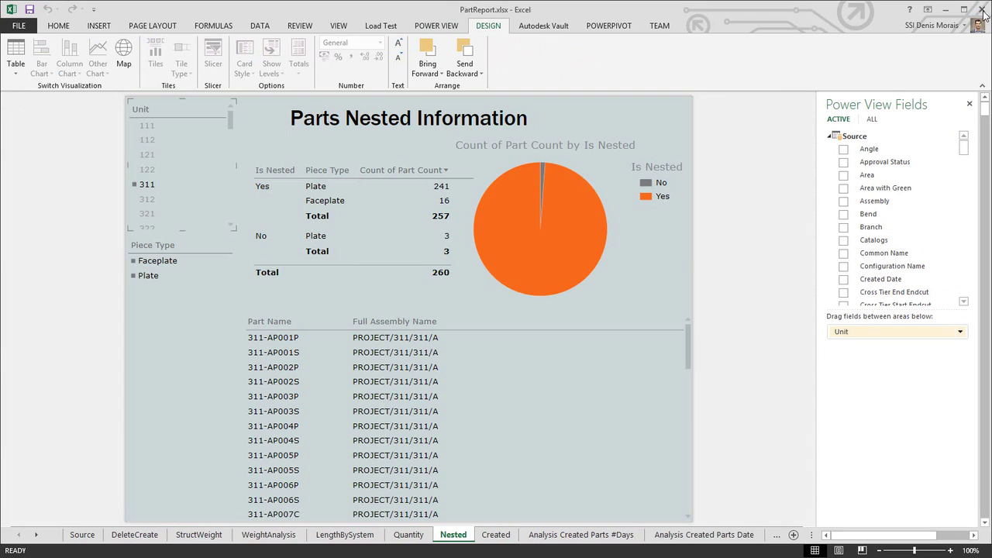
{"action": "left_click", "coordinate": [983, 9]}
{"action": "left_click", "coordinate": [496, 311]}
{"action": "left_click", "coordinate": [983, 9]}
{"action": "left_click", "coordinate": [983, 9]}
{"action": "left_click", "coordinate": [493, 311]}
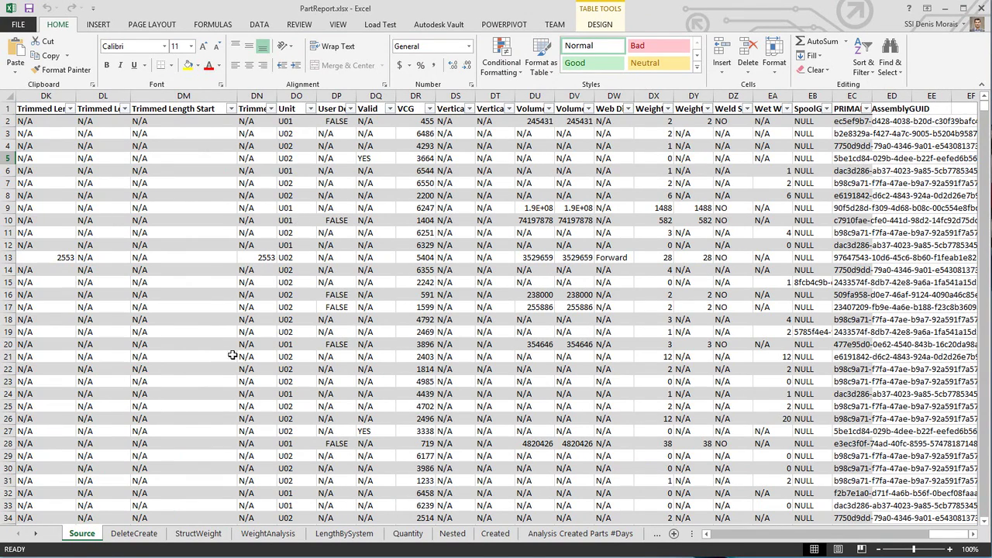
Run Refresh All from the DATA tab to reload PartReport.xlsx's data connections
{"action": "left_click", "coordinate": [259, 25]}
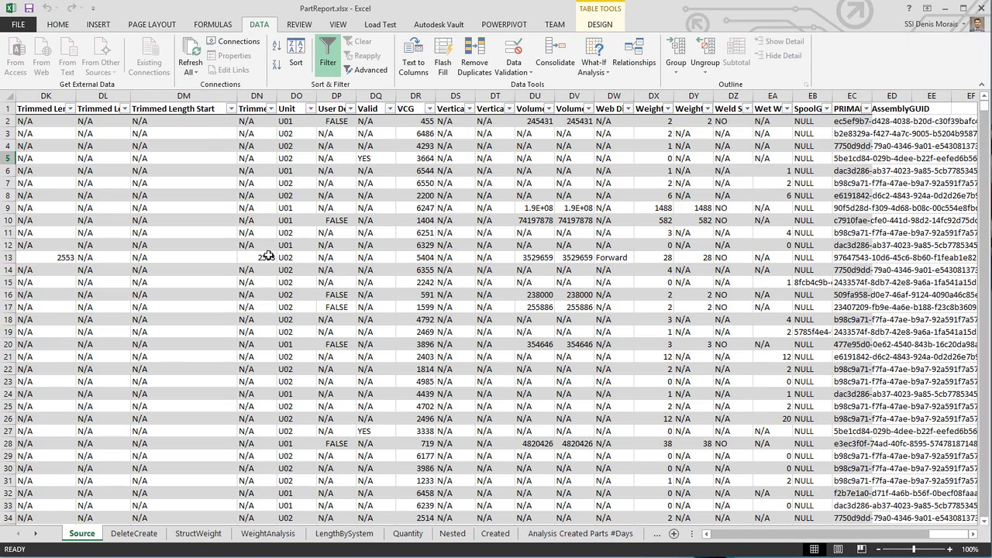
{"action": "left_click", "coordinate": [191, 72]}
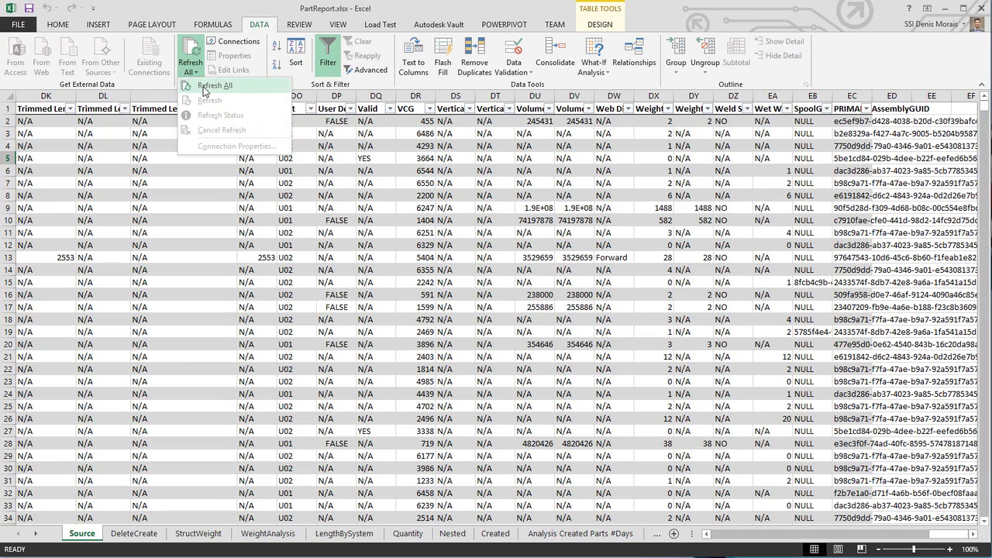
{"action": "left_click", "coordinate": [203, 85]}
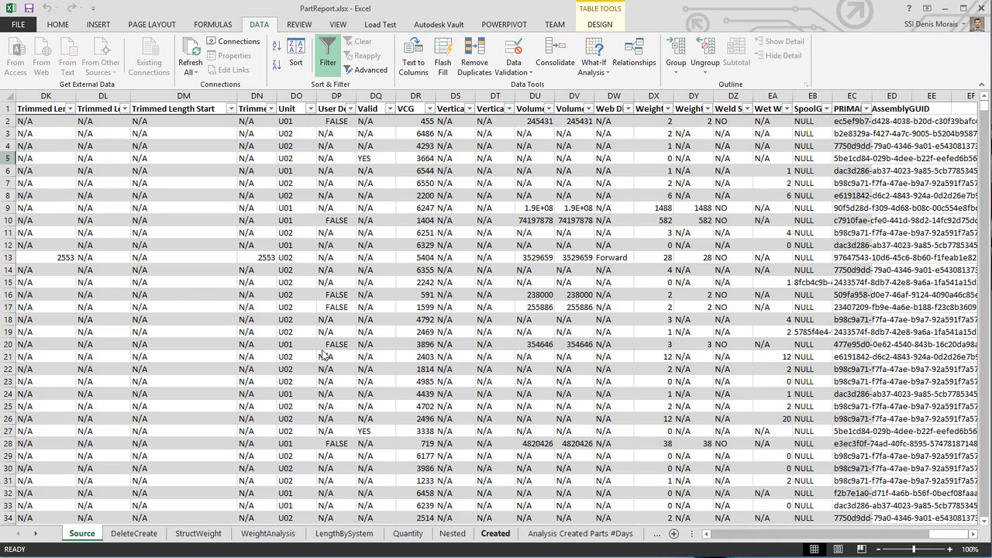
Review the WeightAnalysis and Nested reports, filtering Parts Nested Information to unit U01 (872 parts)
{"action": "left_click", "coordinate": [269, 533]}
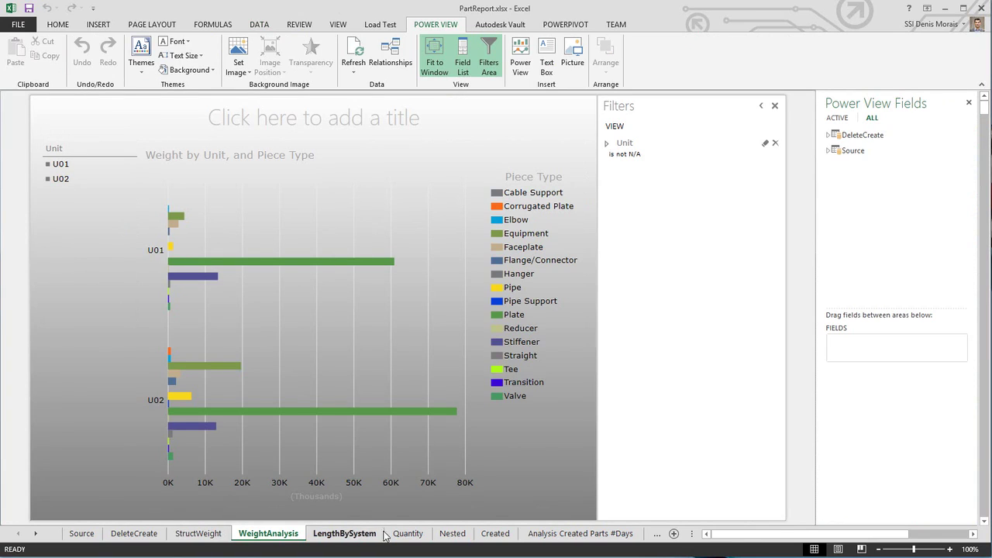
{"action": "left_click", "coordinate": [452, 533]}
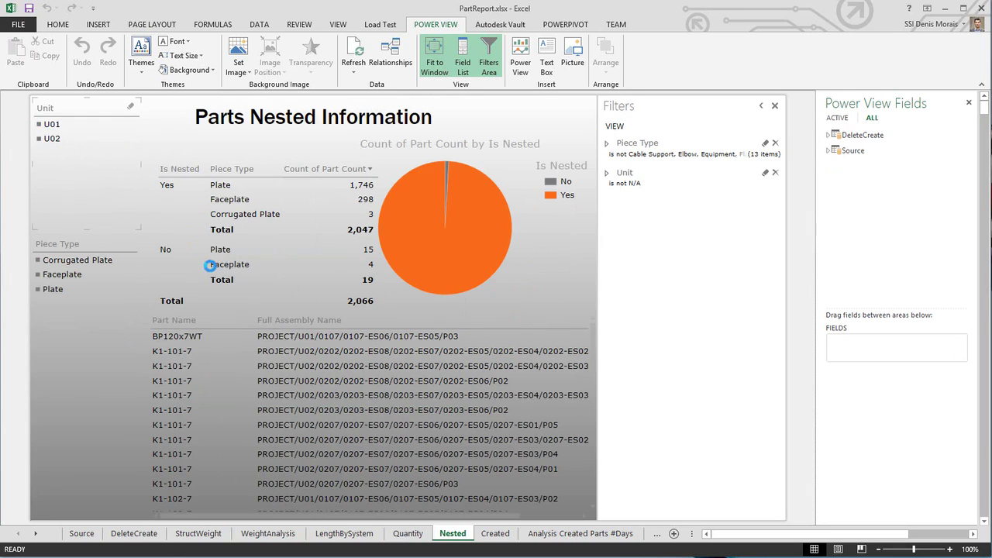
{"action": "left_click", "coordinate": [277, 235]}
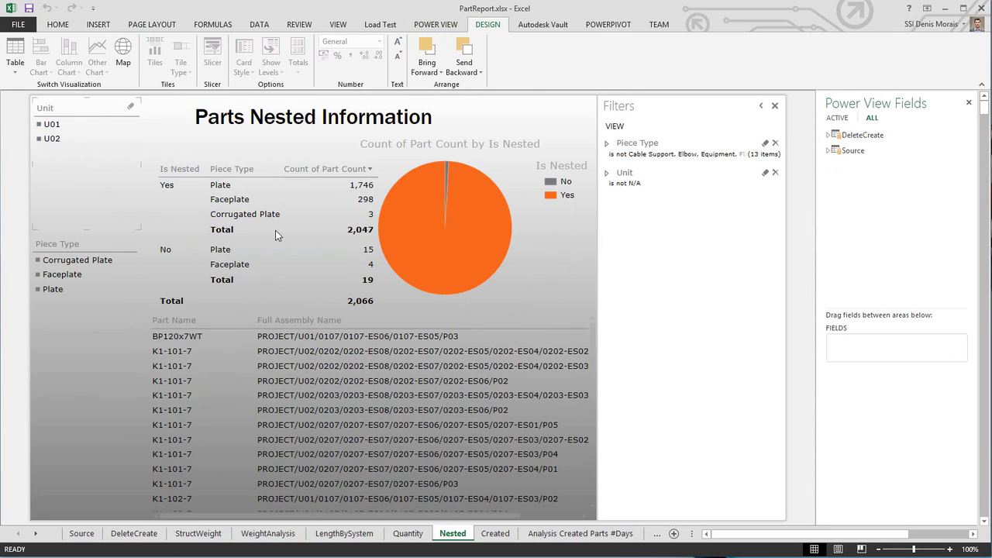
{"action": "left_click", "coordinate": [50, 126]}
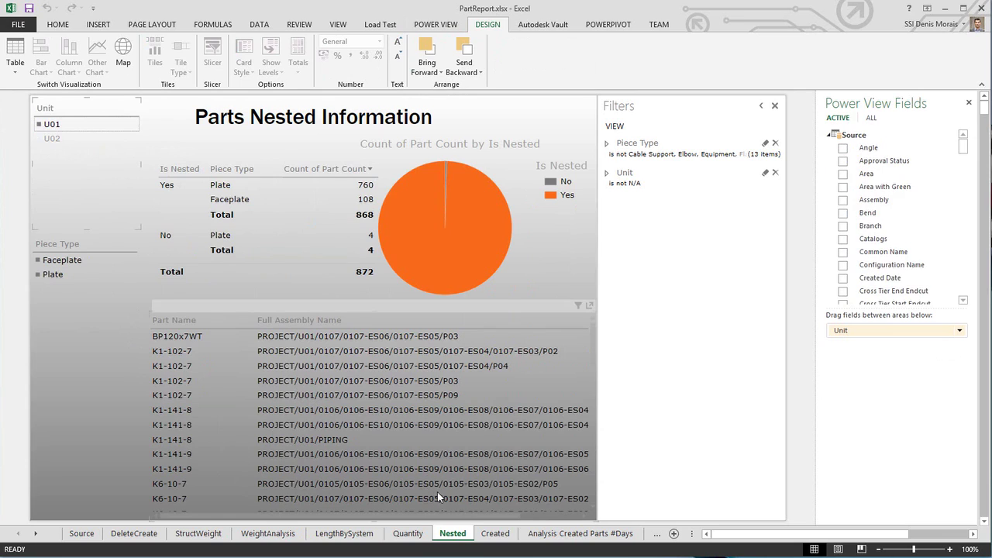
Switch to the LengthBySystem sheet to view system lengths for U01 and U02, totalling 1,993,885
{"action": "left_click", "coordinate": [358, 535]}
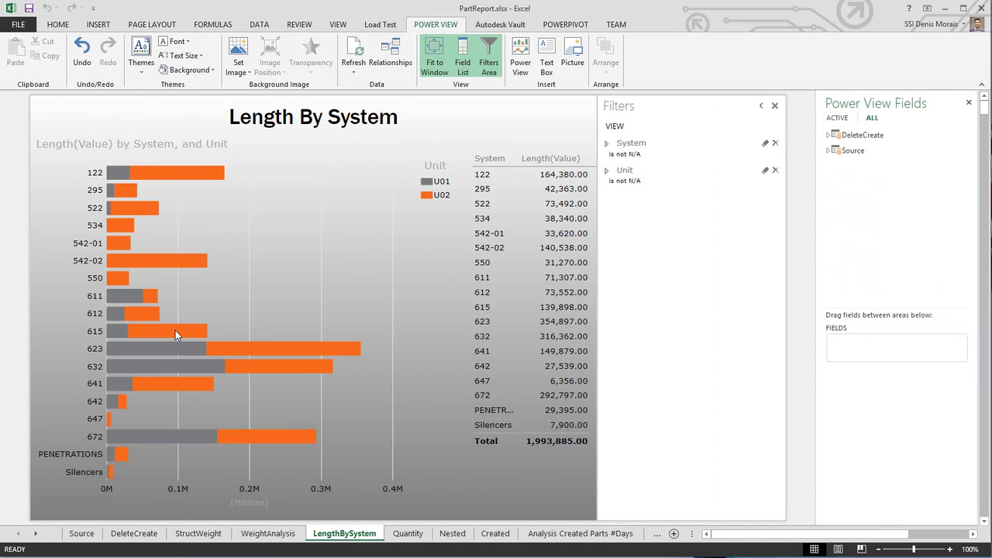